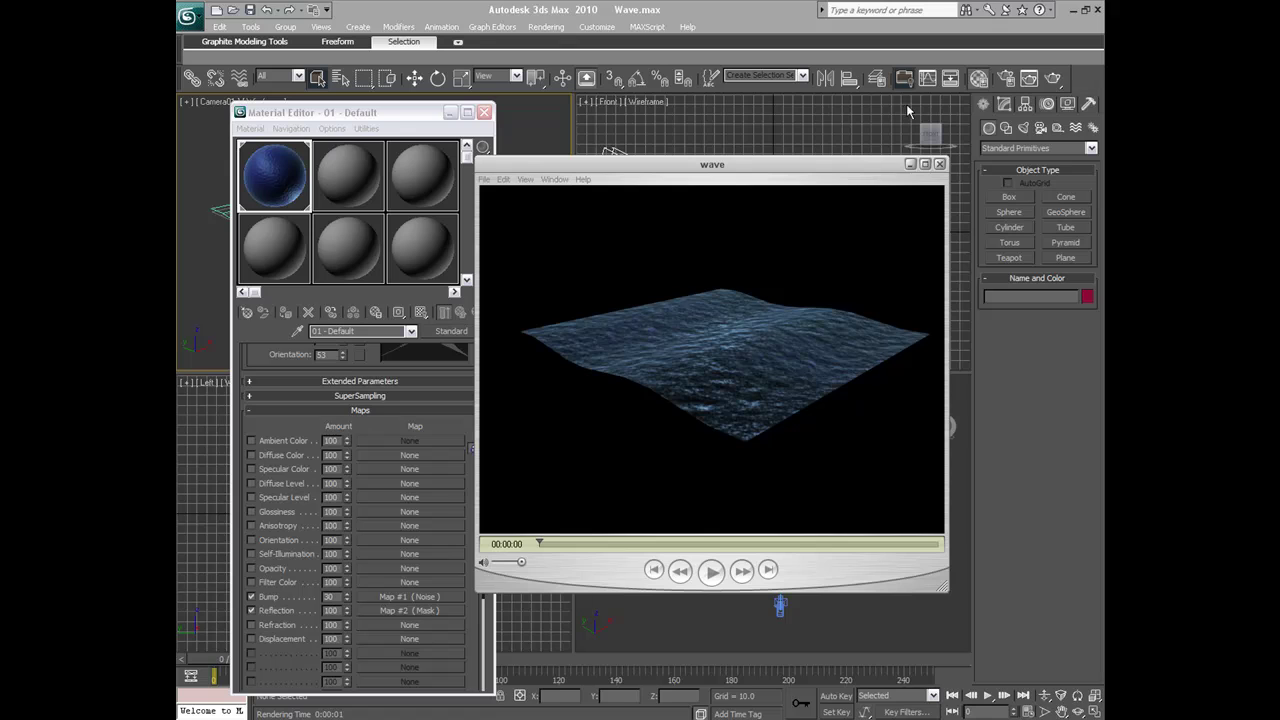
- Move the QuickTime 'wave' preview and the Material Editor aside to reveal the four viewports
drag(627, 170, 561, 180)
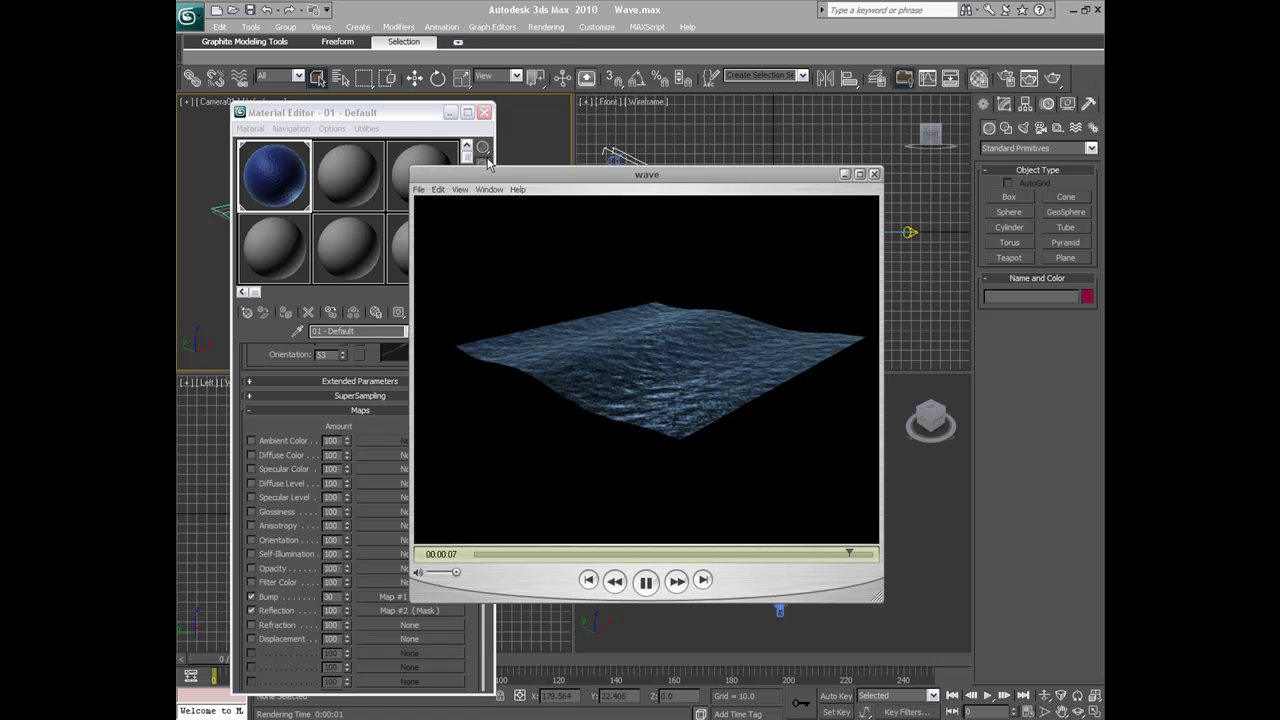
drag(298, 141, 560, 222)
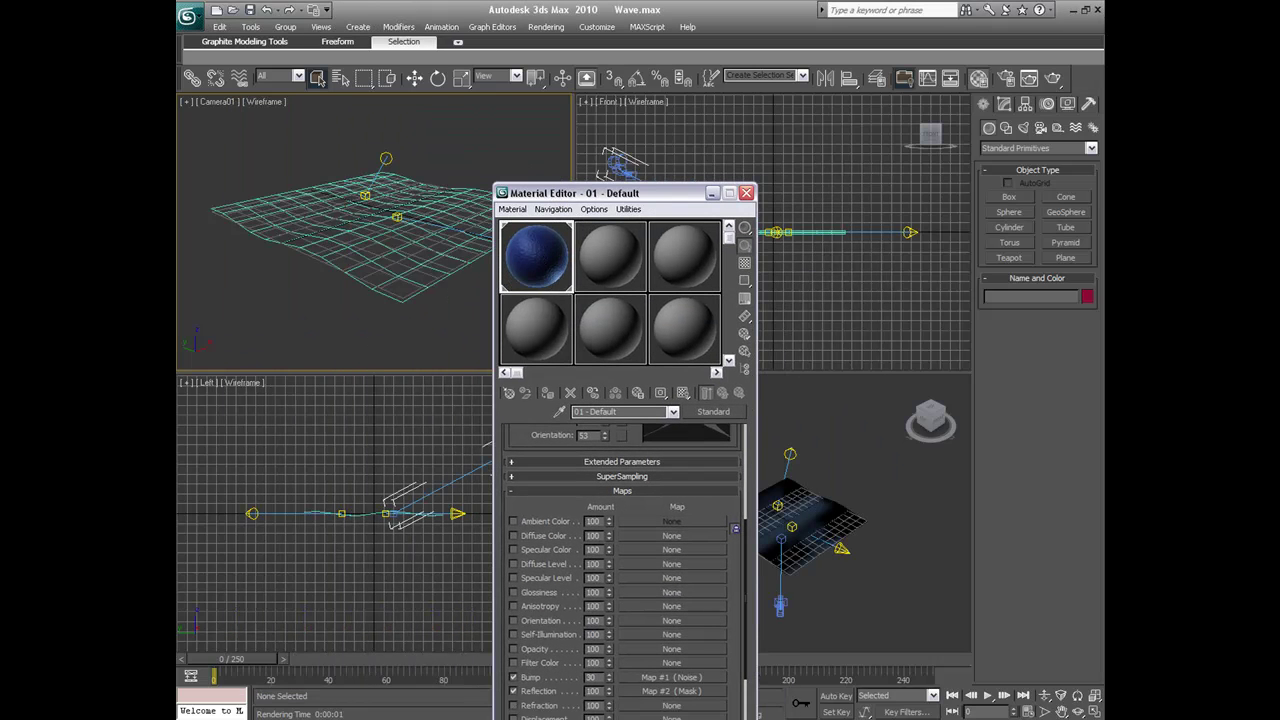
click(450, 715)
click(460, 690)
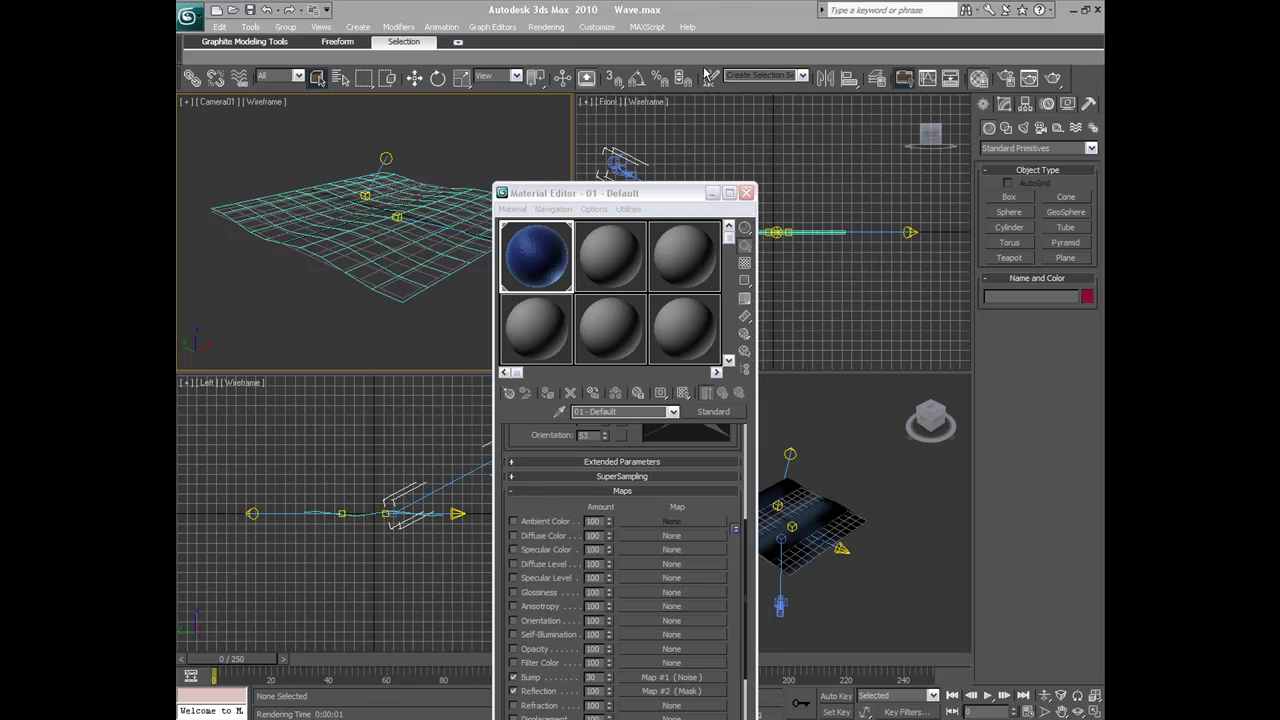
click(646, 194)
drag(646, 194, 632, 81)
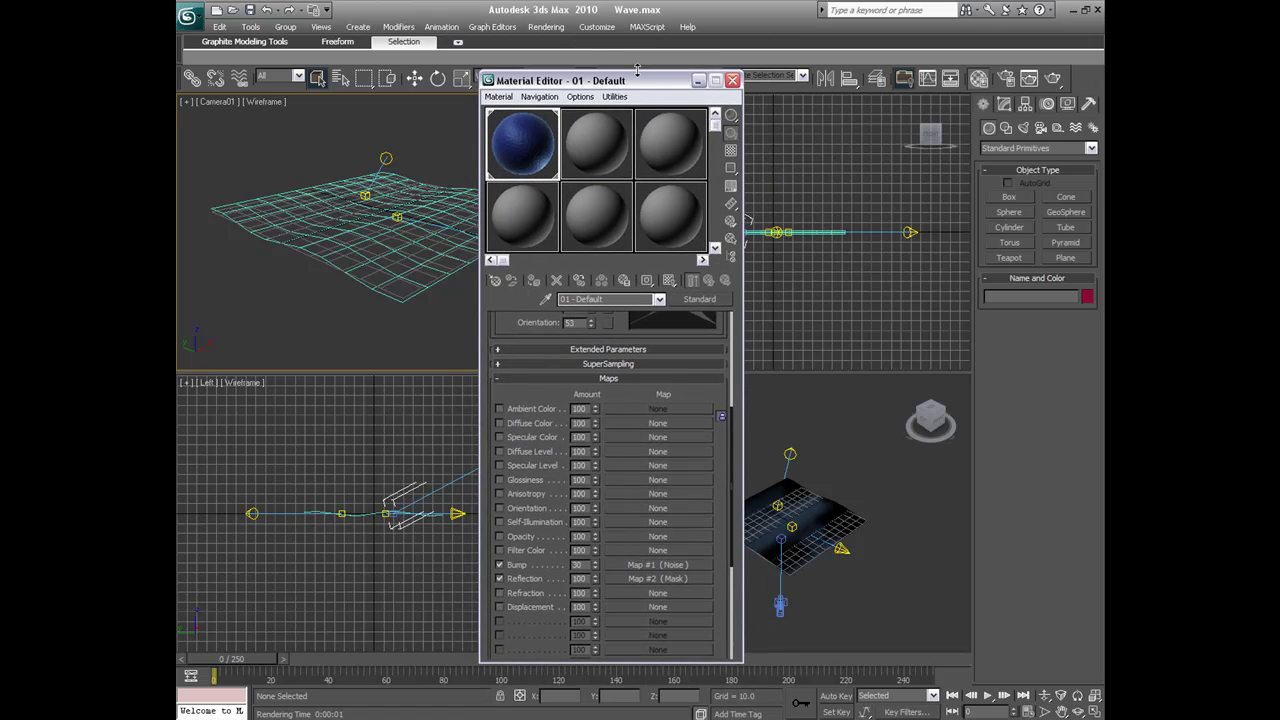
- Save changes to Wave.max and reset 3ds Max to an empty Untitled scene
click(699, 81)
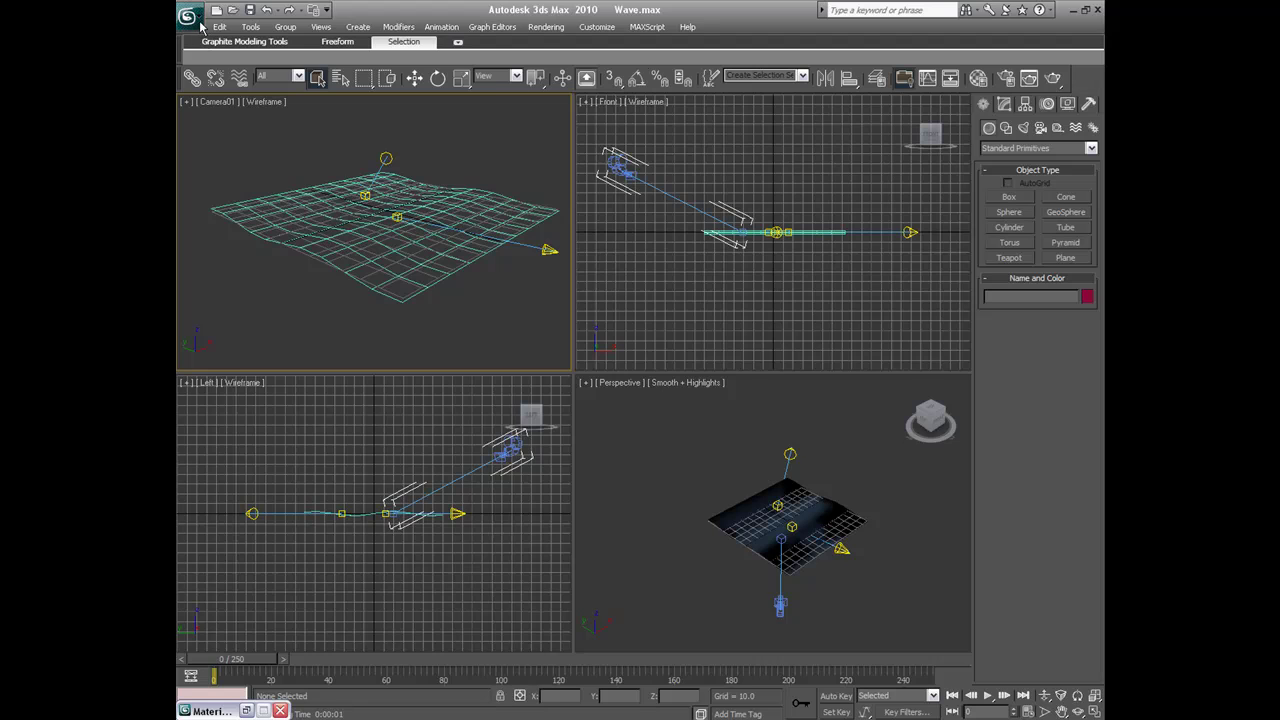
click(196, 20)
click(223, 49)
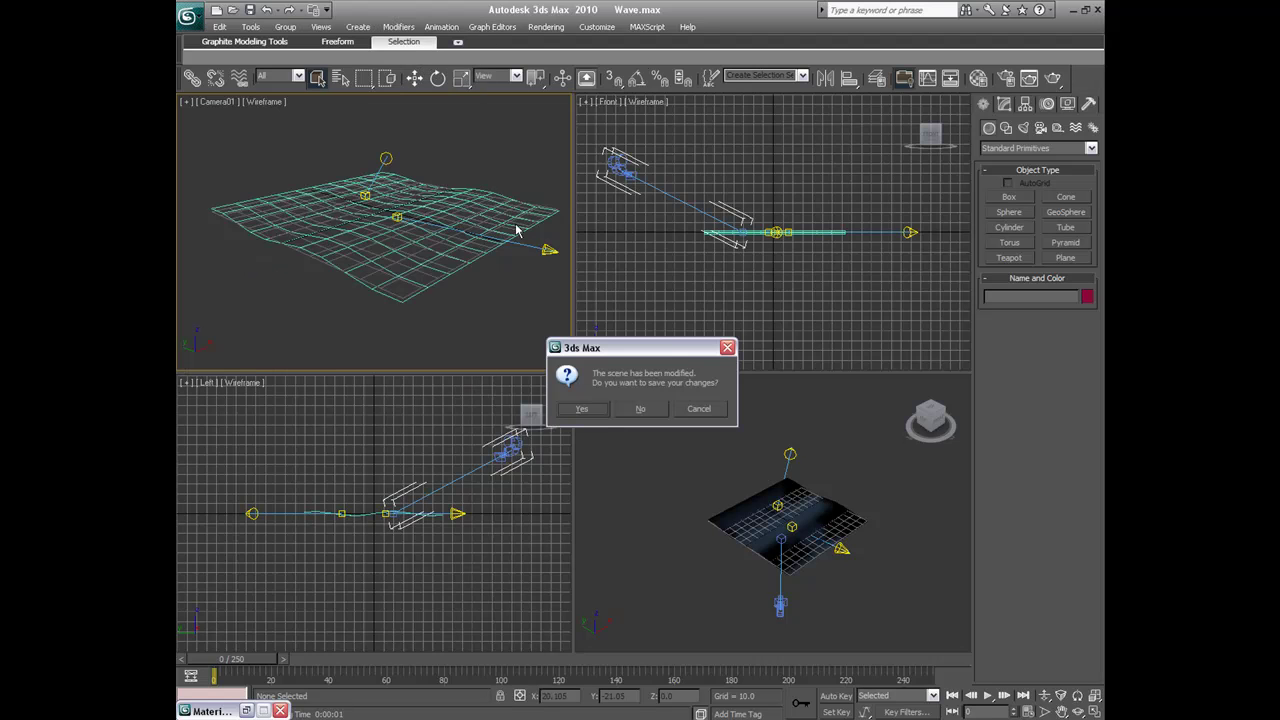
click(585, 409)
click(598, 393)
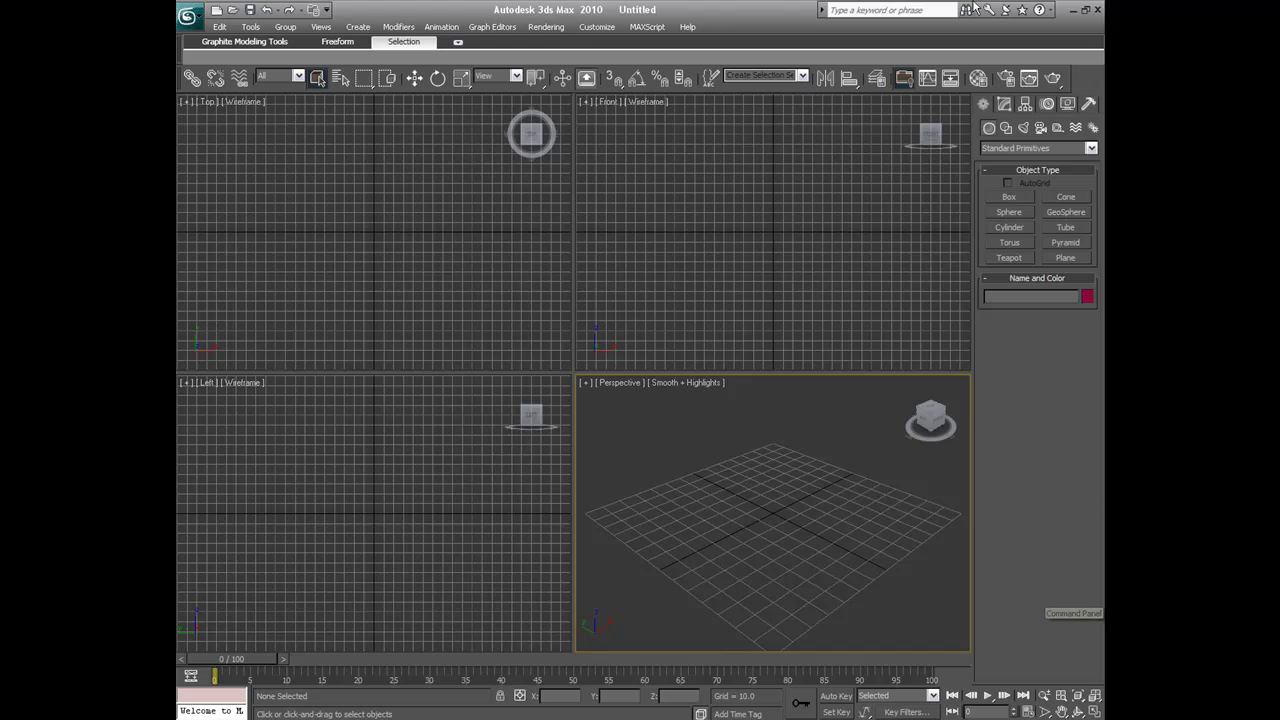
click(1066, 258)
- Draw a plane about 145 × 145 units in Perspective and open the Material Editor beside it
drag(773, 449, 773, 658)
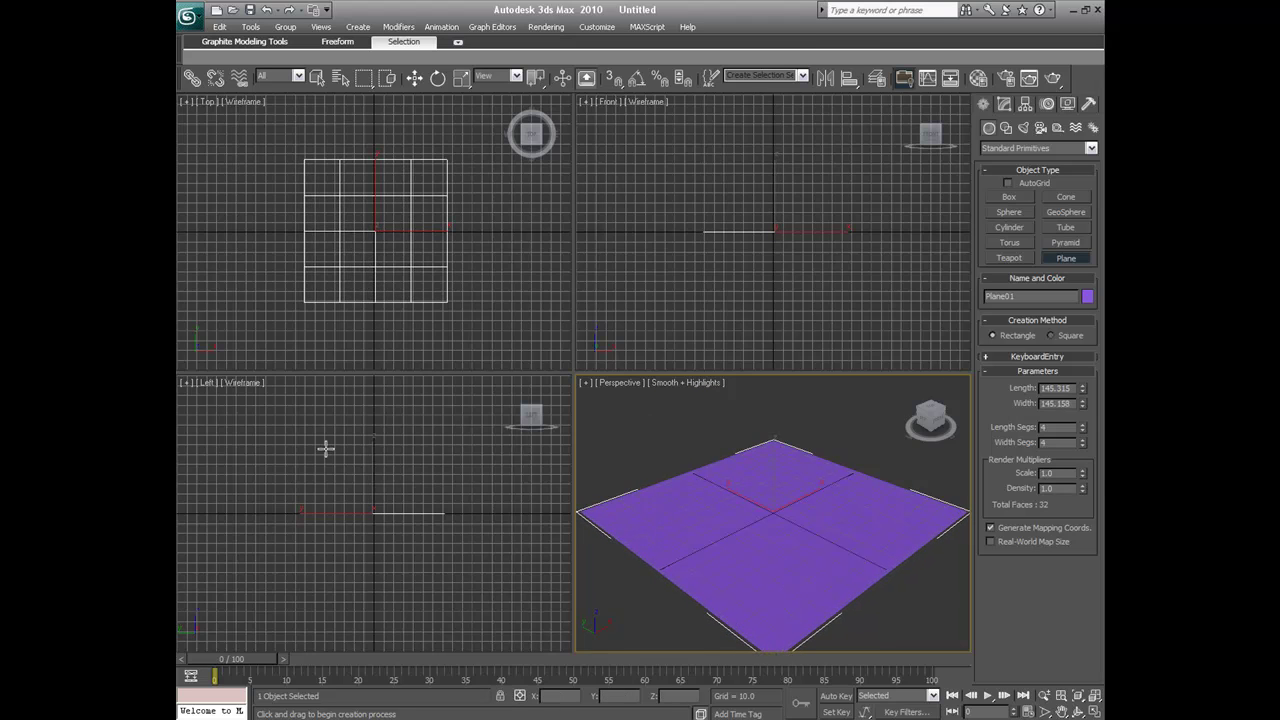
key(m)
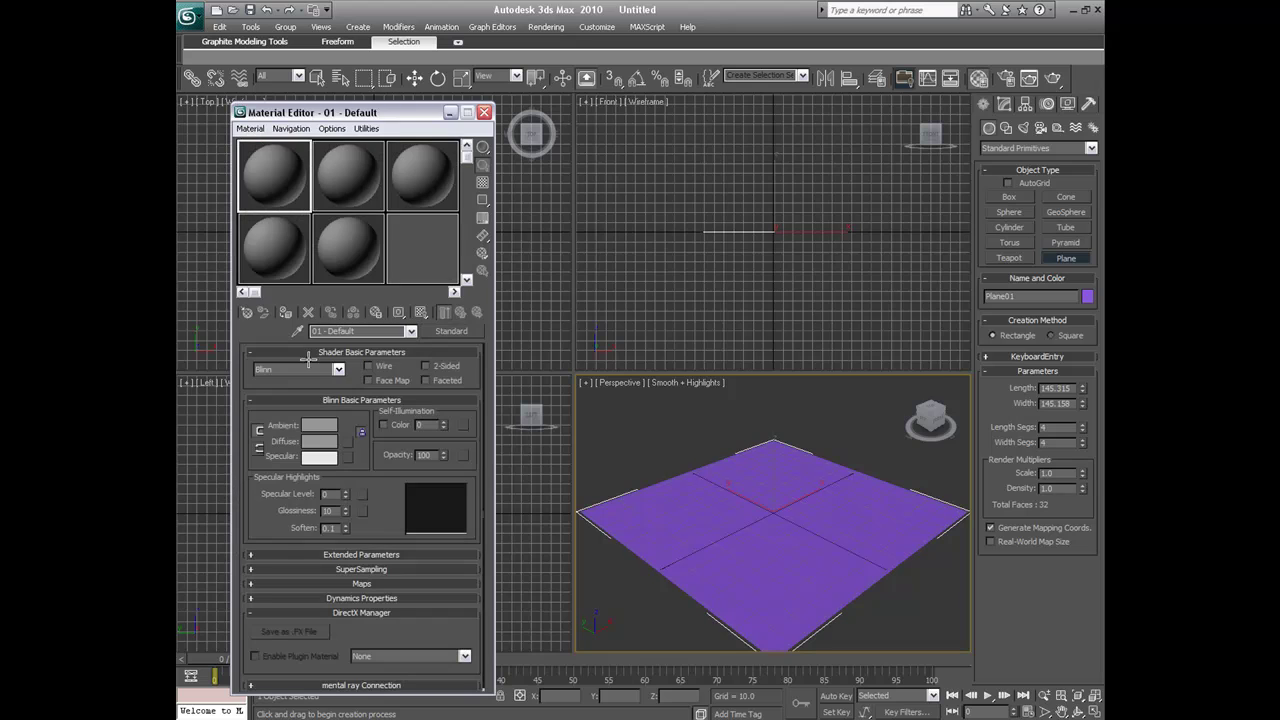
drag(308, 117, 661, 224)
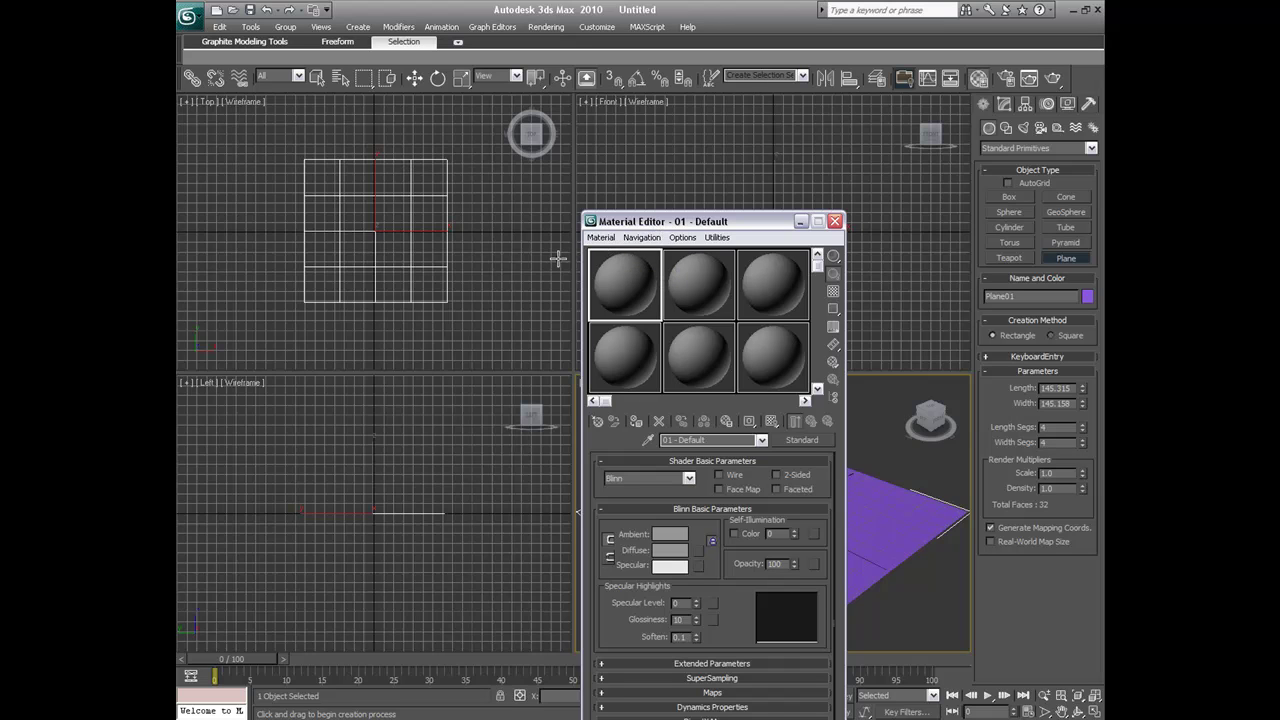
- Switch the material to the Anisotropic shader, keeping ambient and diffuse colours unlocked
click(686, 479)
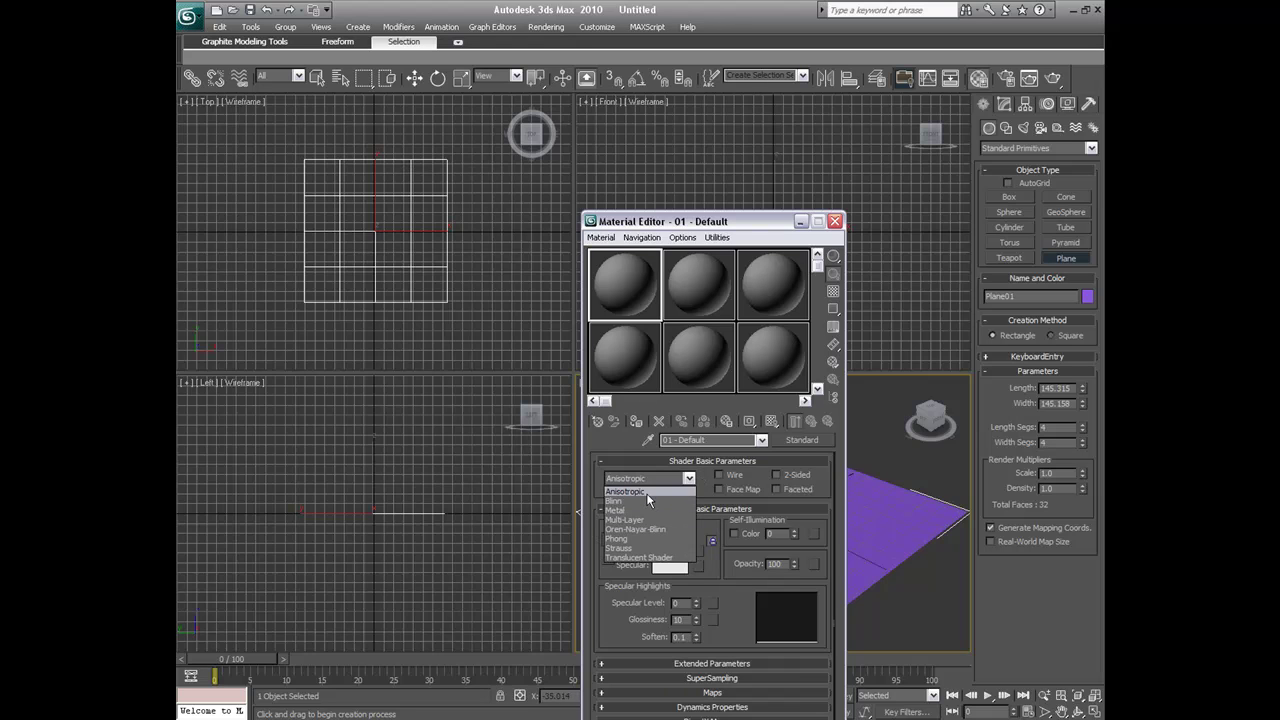
click(625, 491)
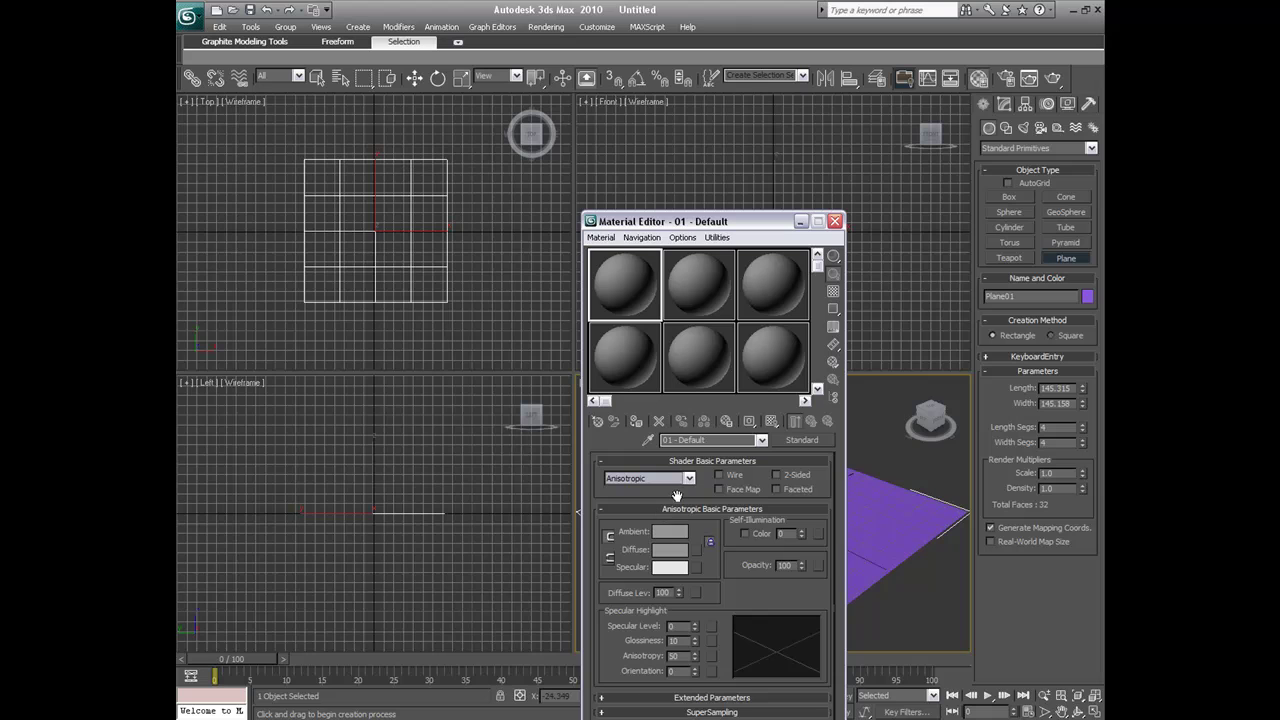
click(609, 536)
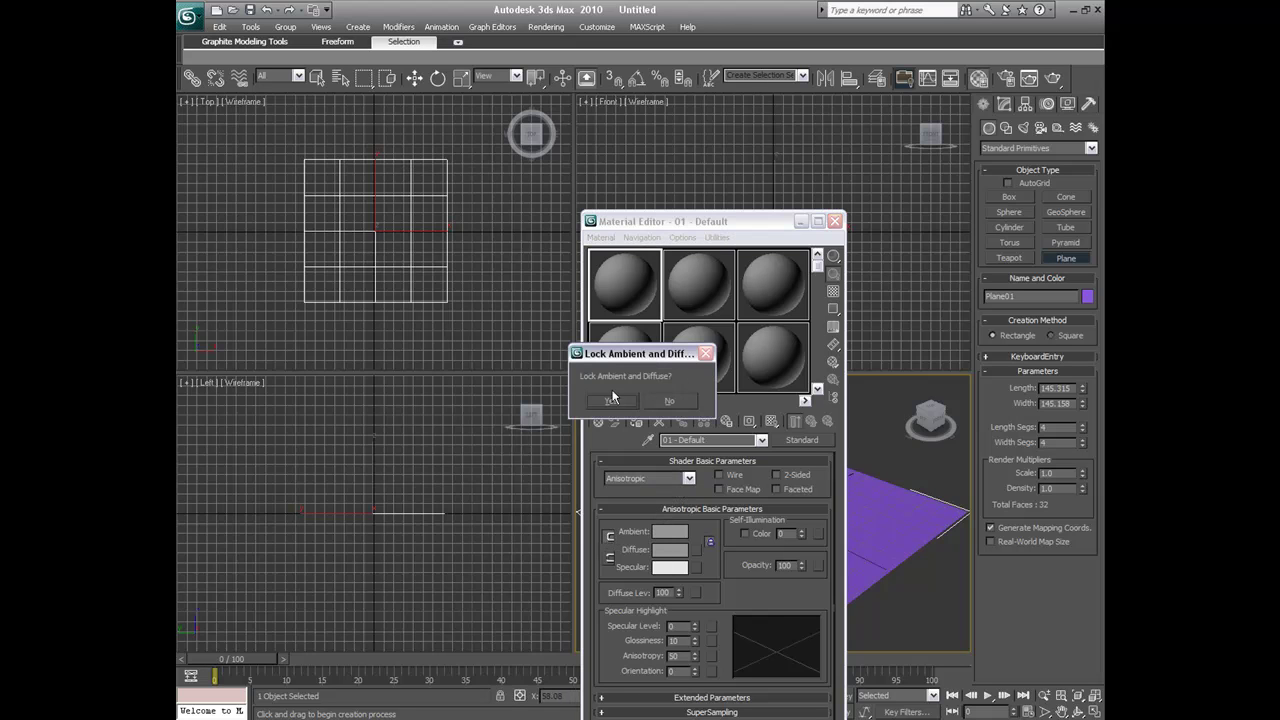
click(669, 402)
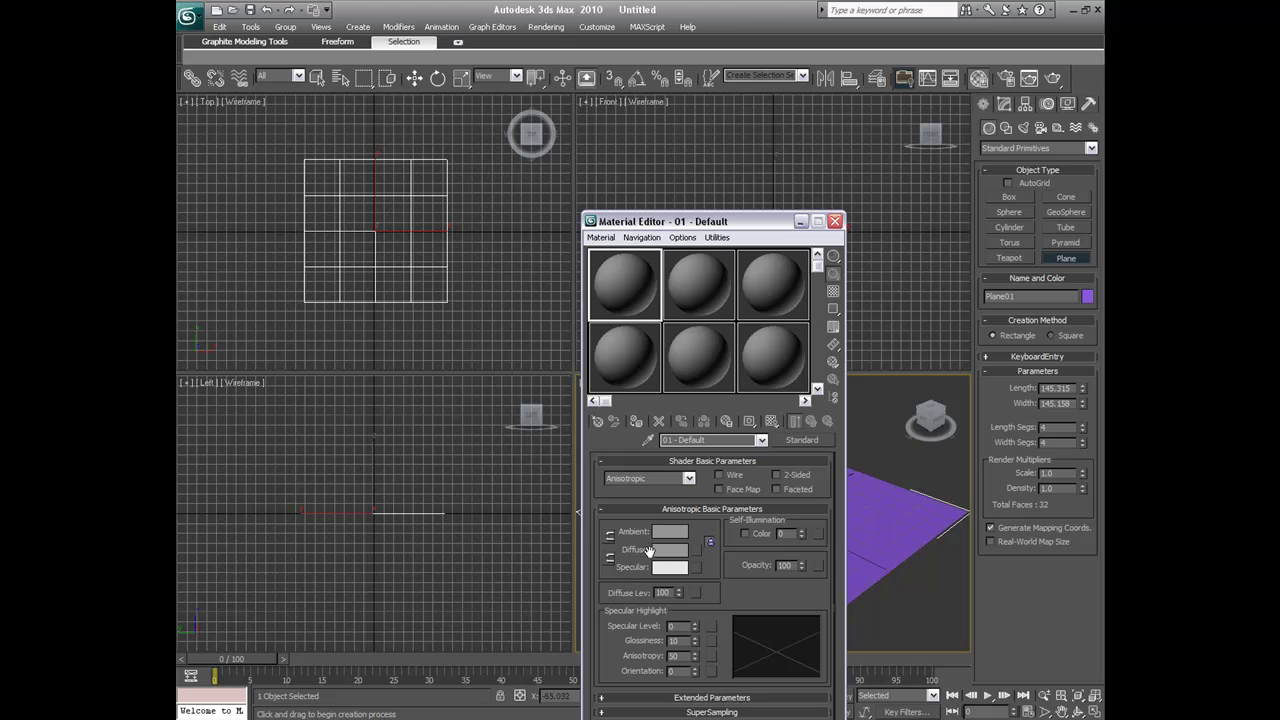
- Set the Ambient colour to a saturated dark blue
click(669, 537)
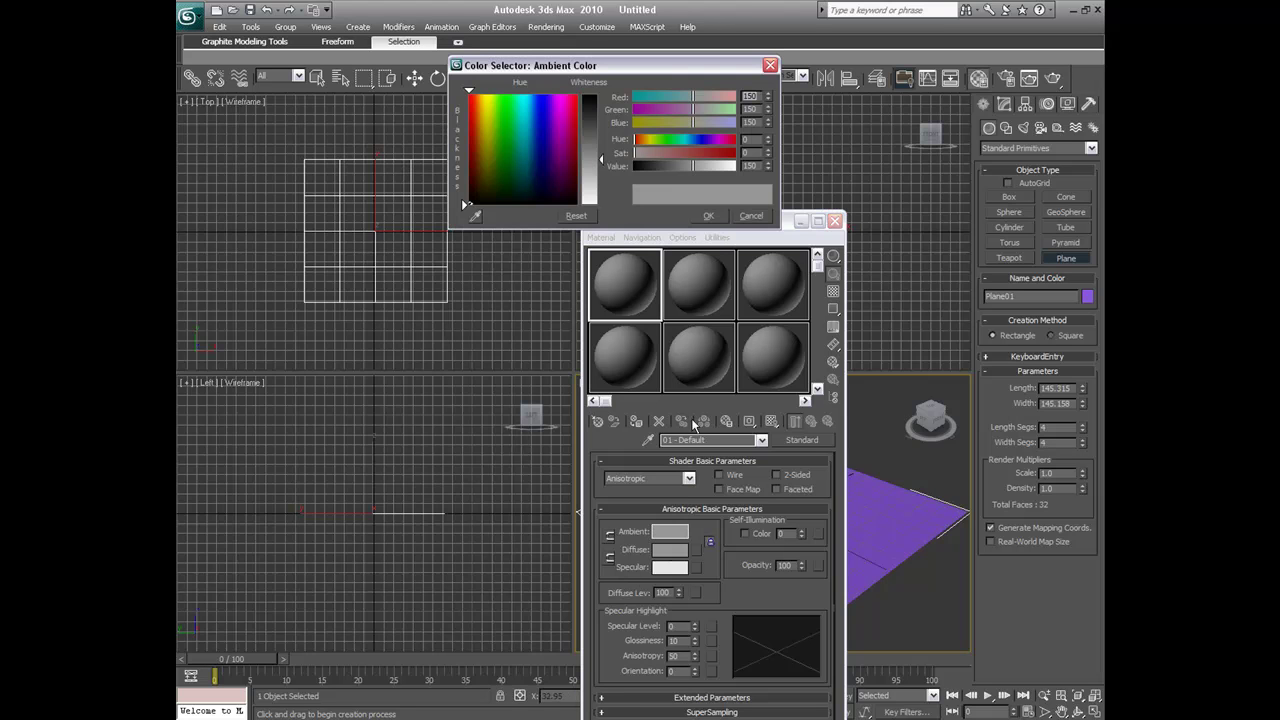
click(542, 185)
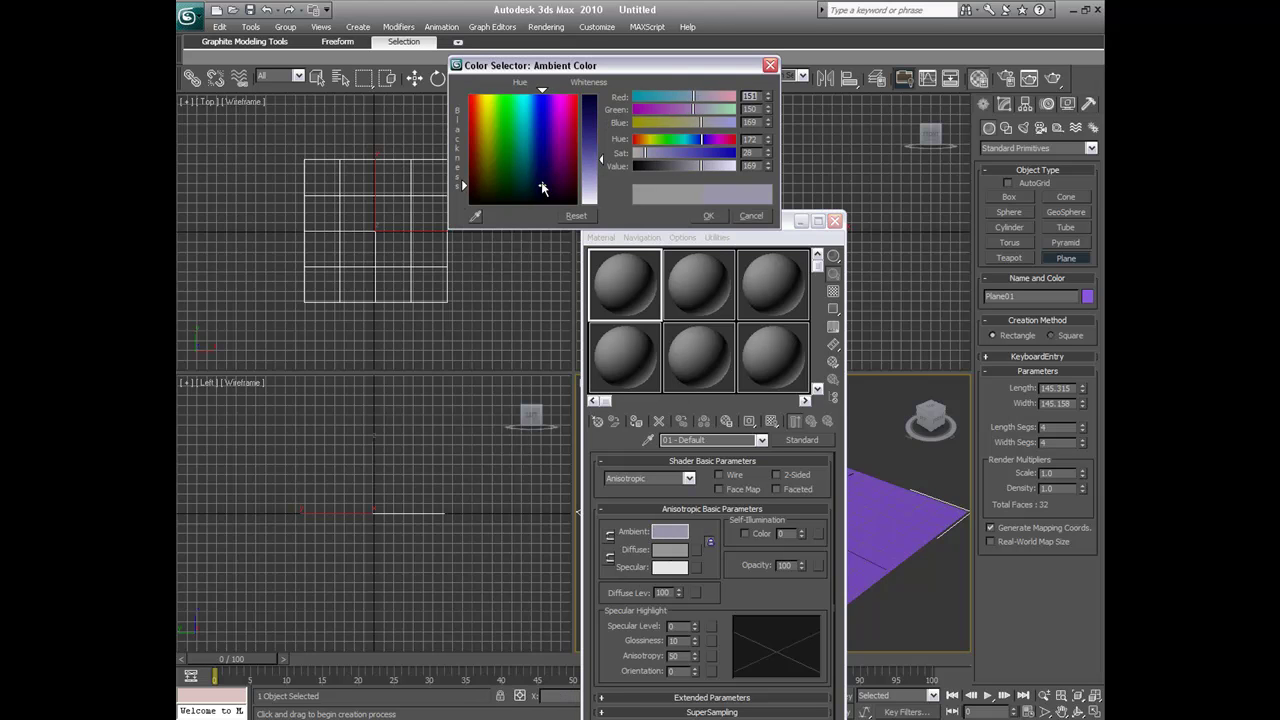
drag(586, 137, 588, 100)
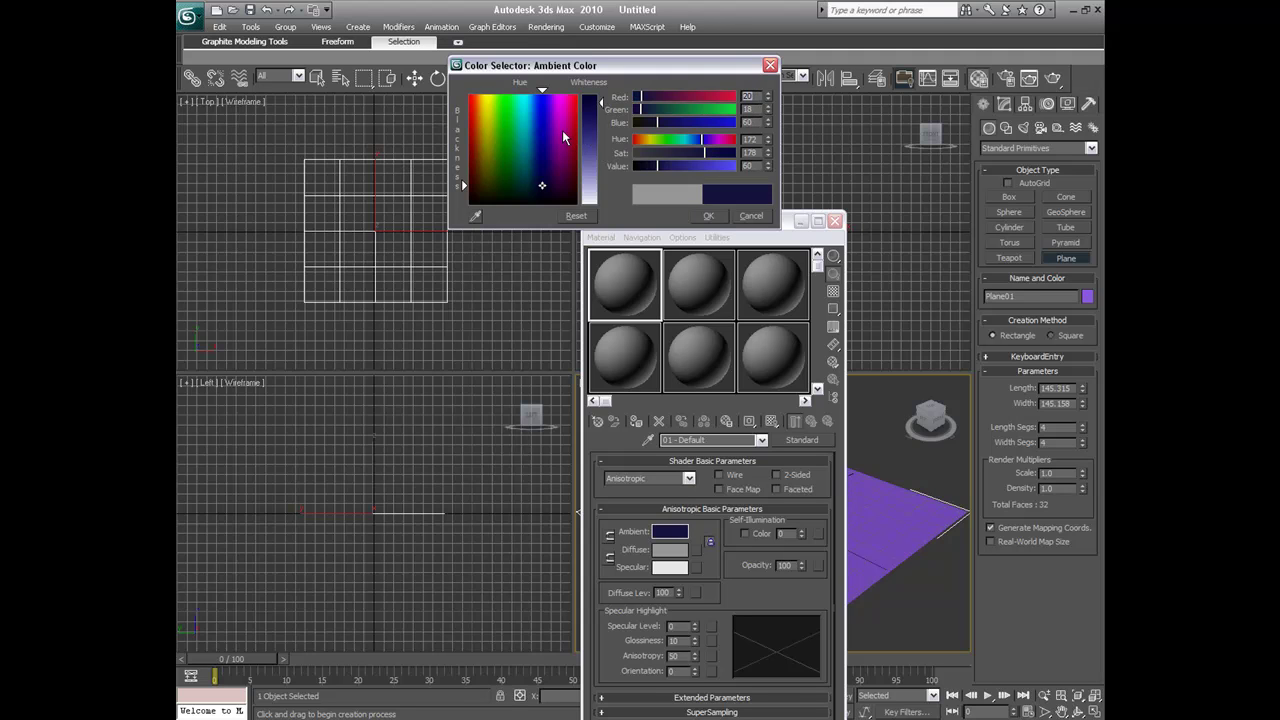
drag(548, 160, 544, 181)
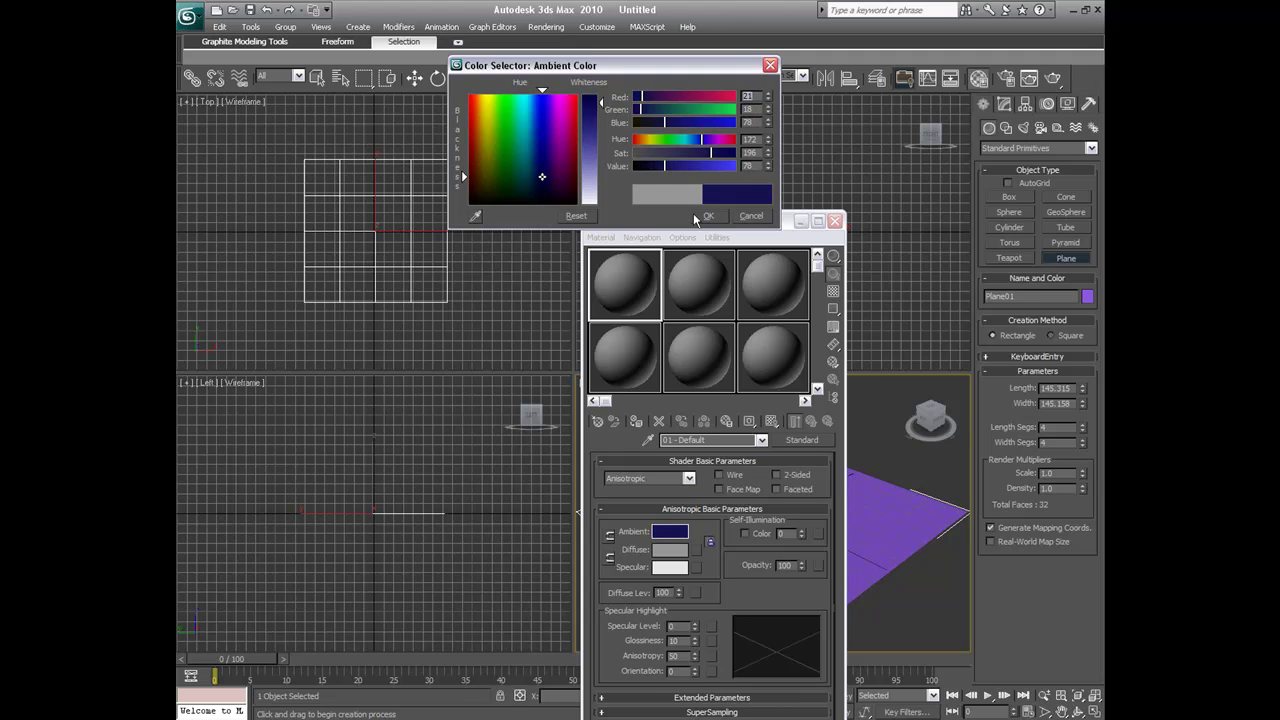
drag(593, 113, 590, 100)
click(708, 217)
- Set the Diffuse colour to dark blue
click(674, 550)
drag(568, 137, 541, 177)
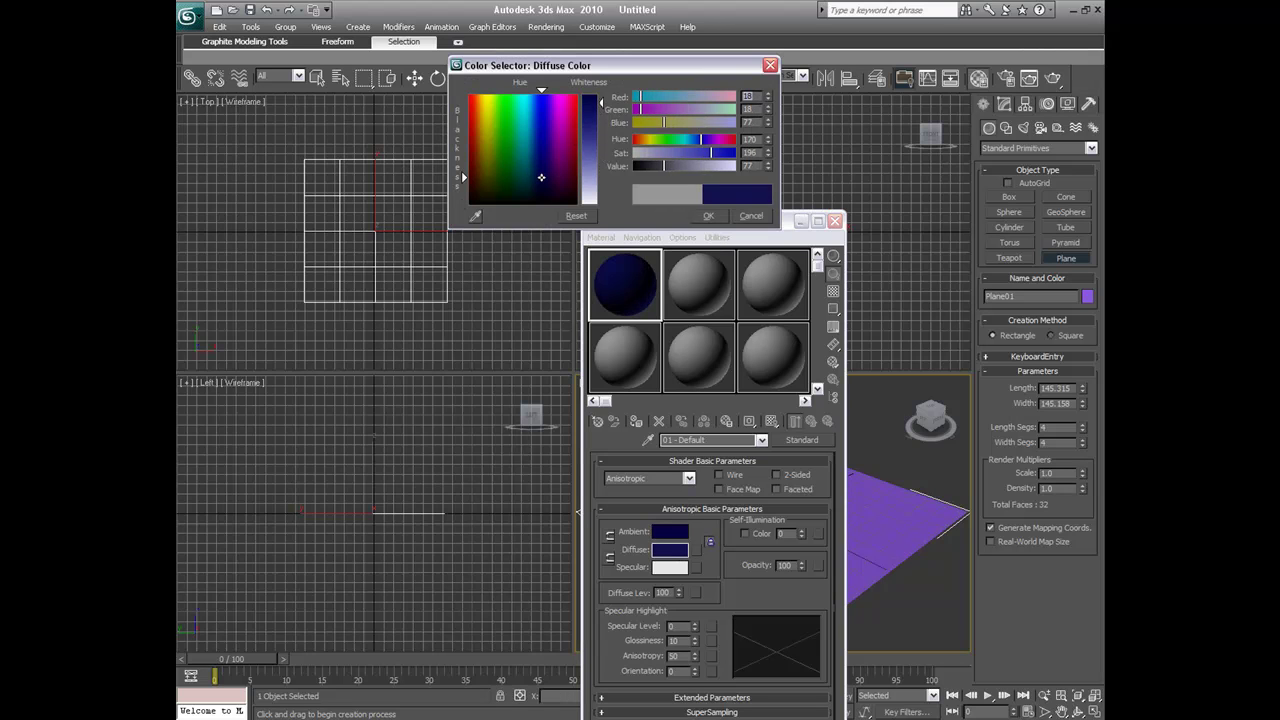
drag(592, 103, 593, 121)
click(540, 167)
click(710, 217)
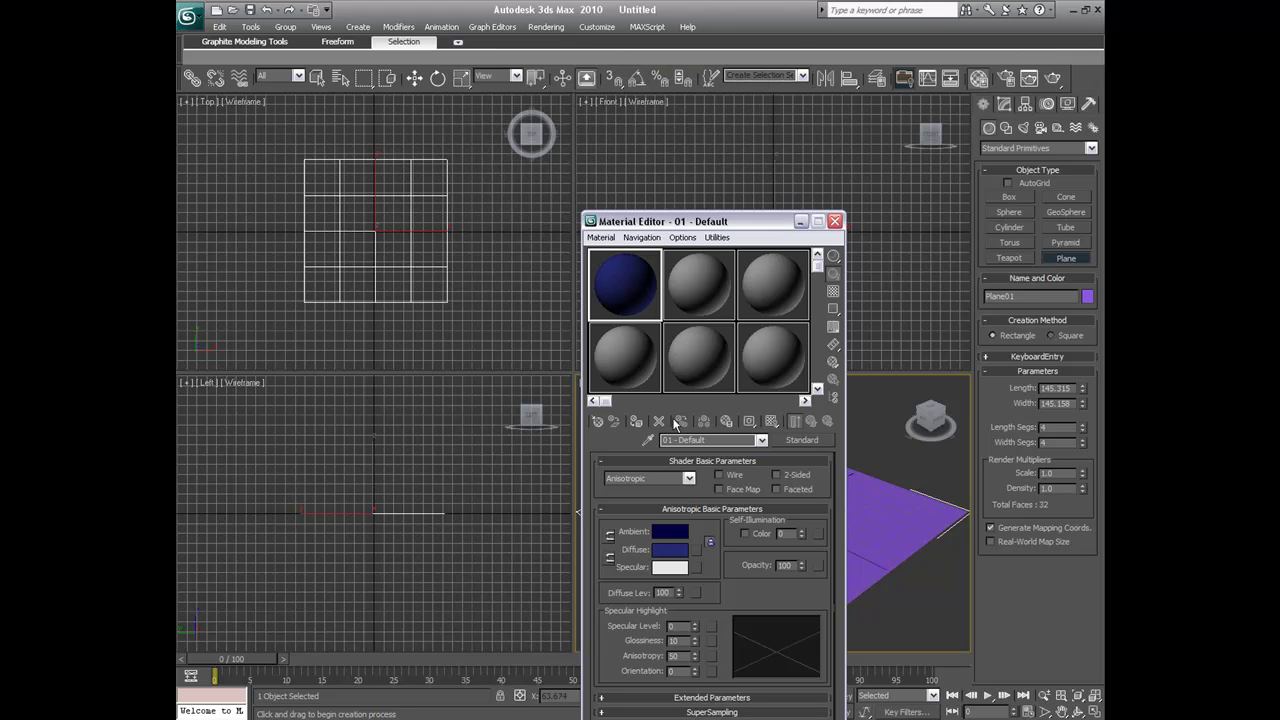
- Set the Specular colour to a pale blue
click(678, 568)
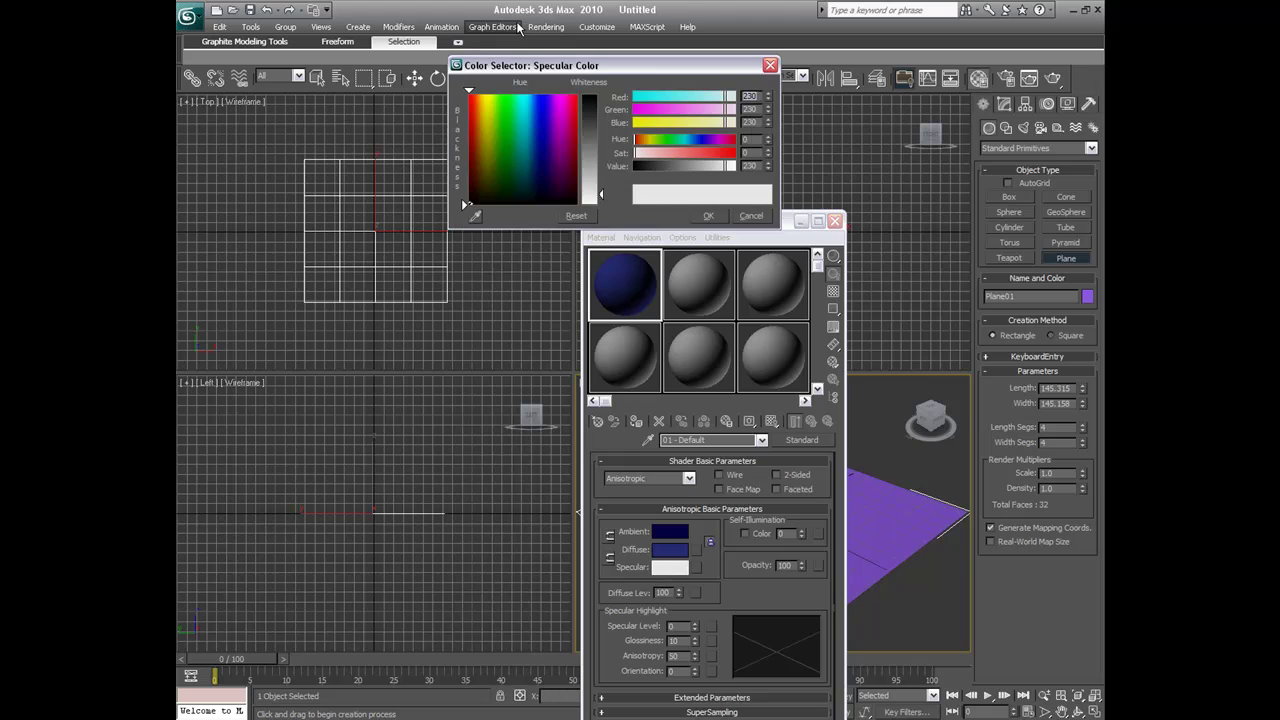
click(531, 162)
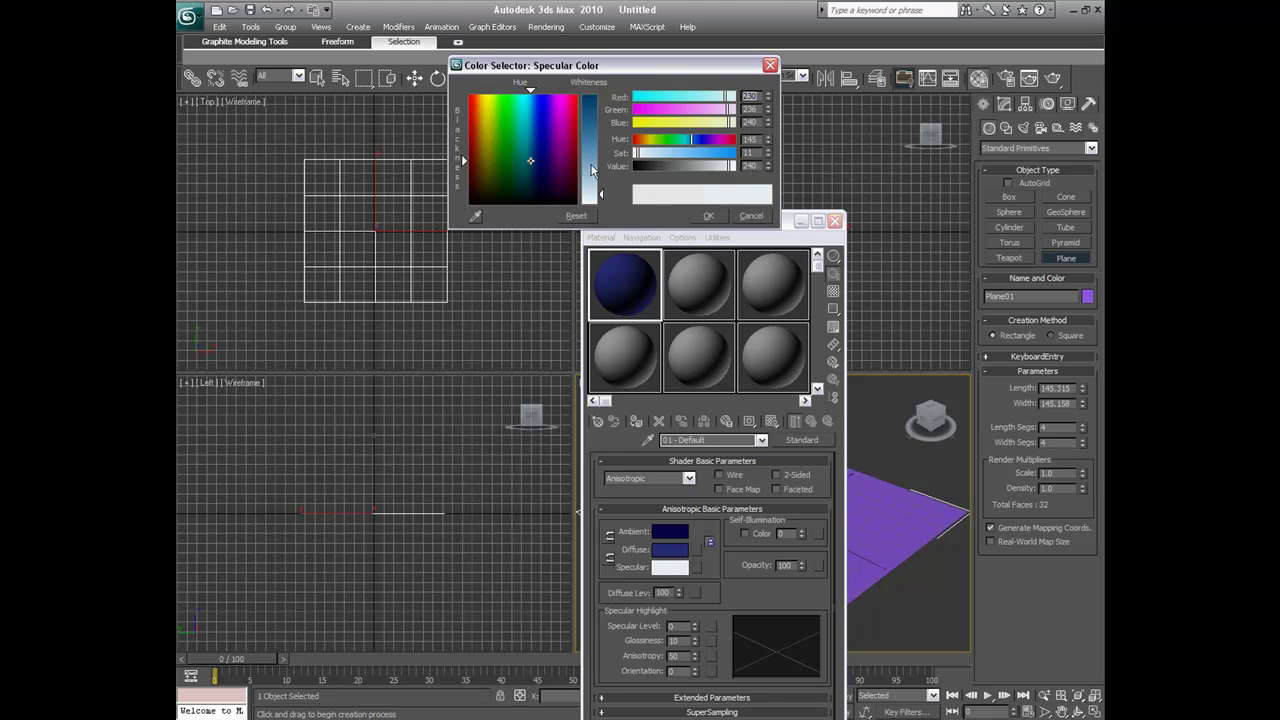
mouse_move(588, 174)
mouse_down()
mouse_move(588, 158)
mouse_move(530, 156)
mouse_move(529, 168)
mouse_move(527, 108)
mouse_move(528, 180)
mouse_move(529, 151)
mouse_up()
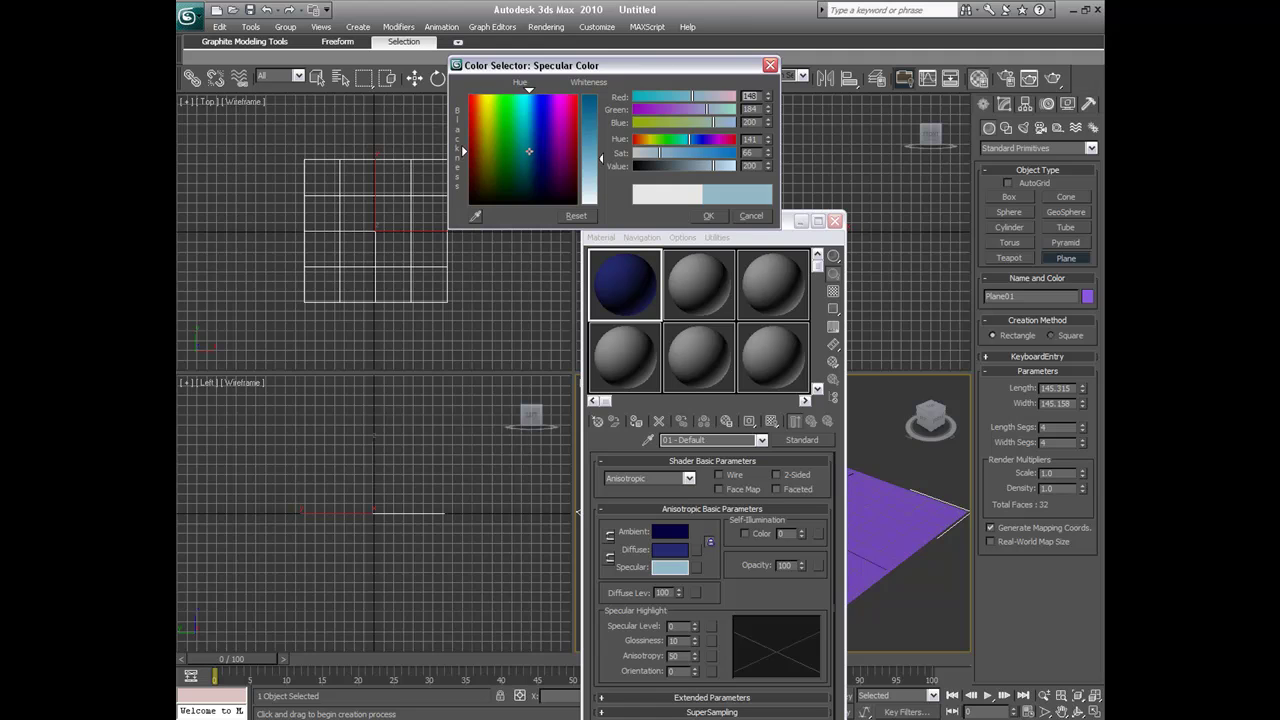
click(711, 217)
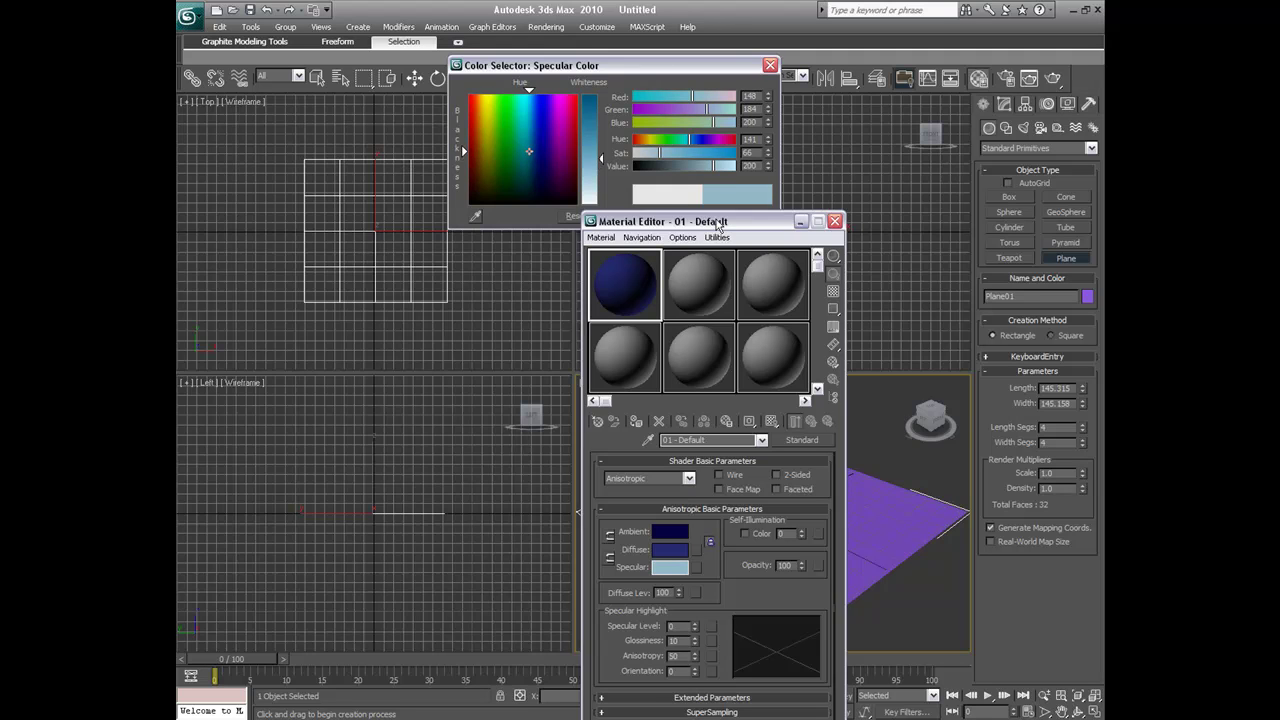
- Turn on Self-Illumination Color and set Specular Level 40, Glossiness 0 and Orientation 53
click(757, 534)
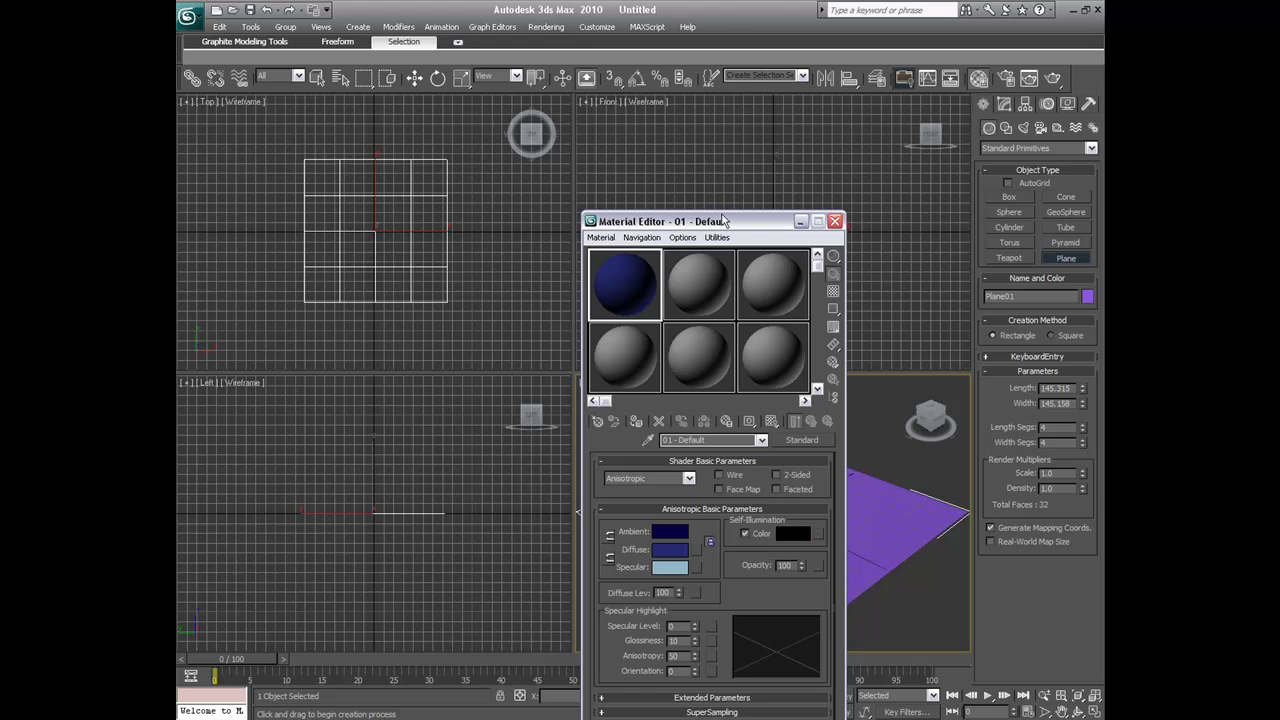
drag(725, 222, 703, 77)
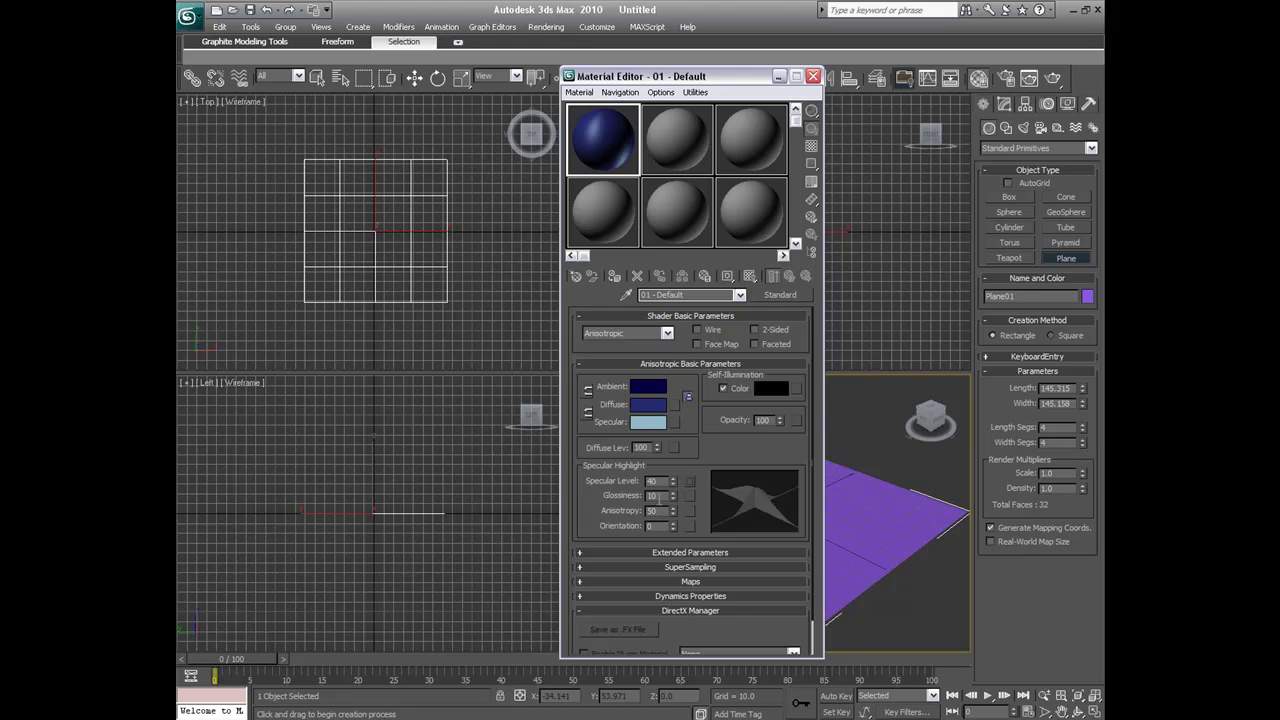
text(0)
key(Tab)
key(Tab)
text(53)
click(665, 334)
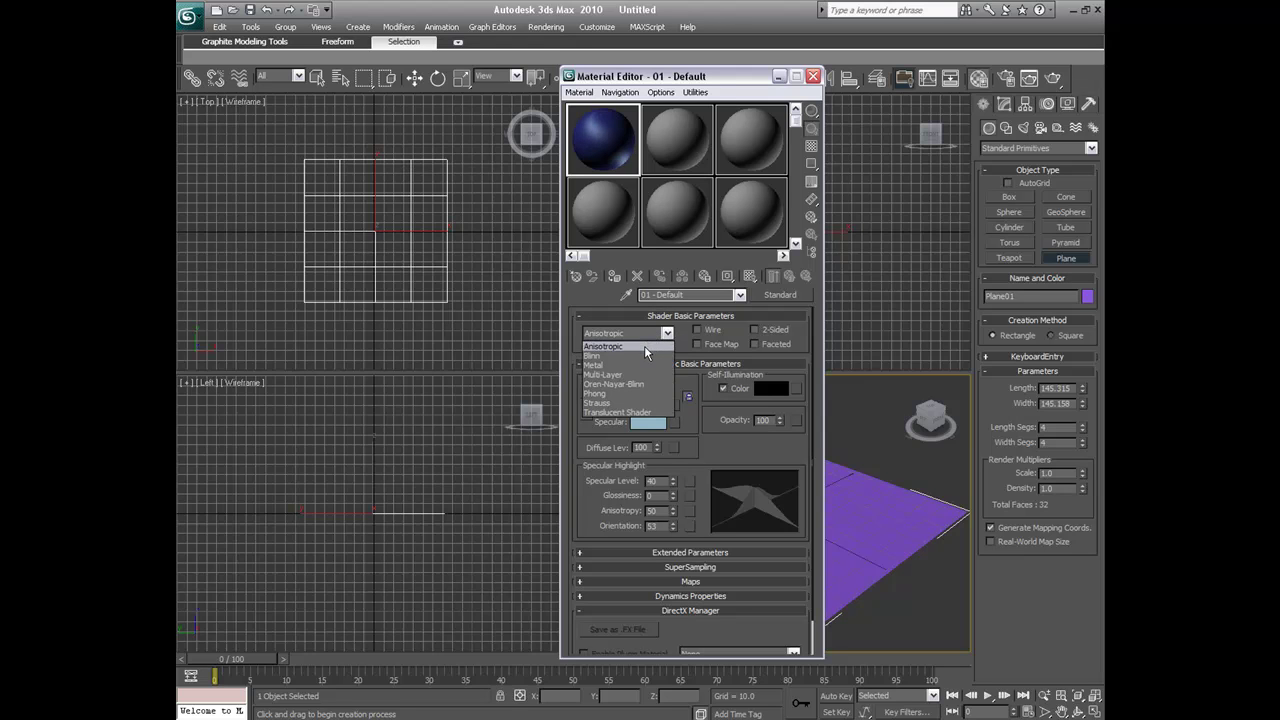
click(644, 346)
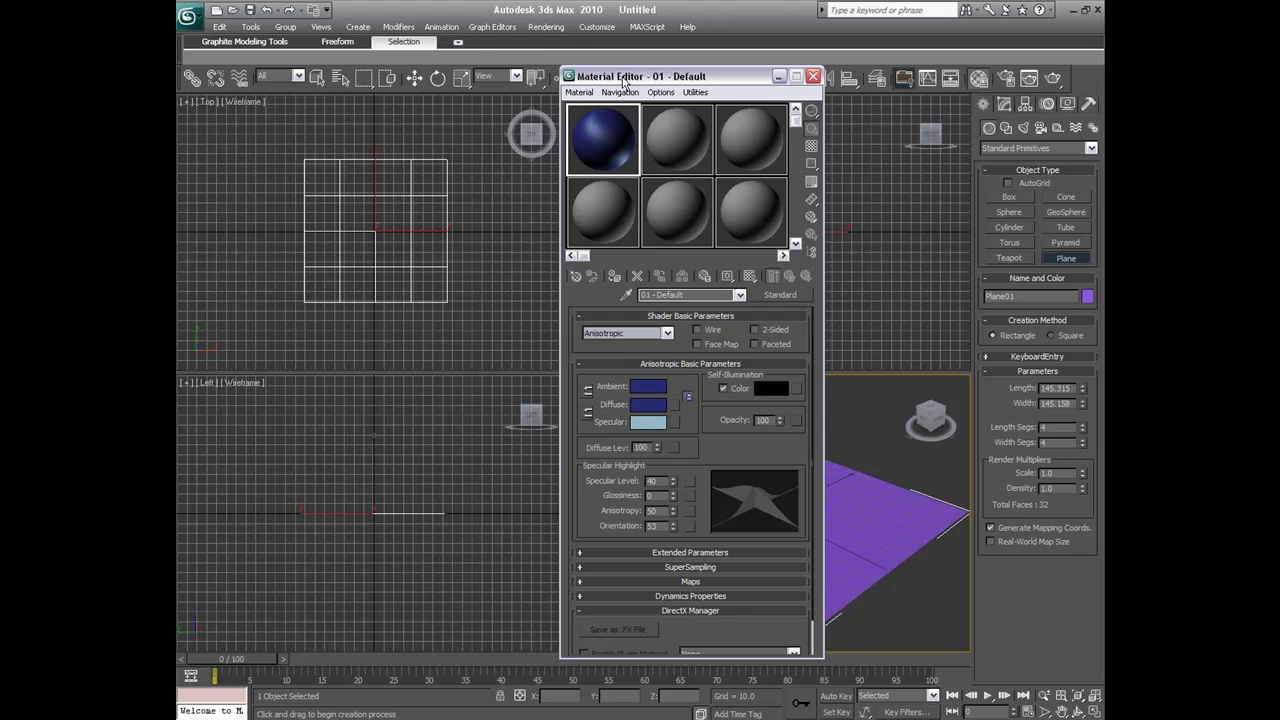
- Open the magnified 01 - Default sample-slot preview, check the water material, then close it
drag(621, 76, 644, 280)
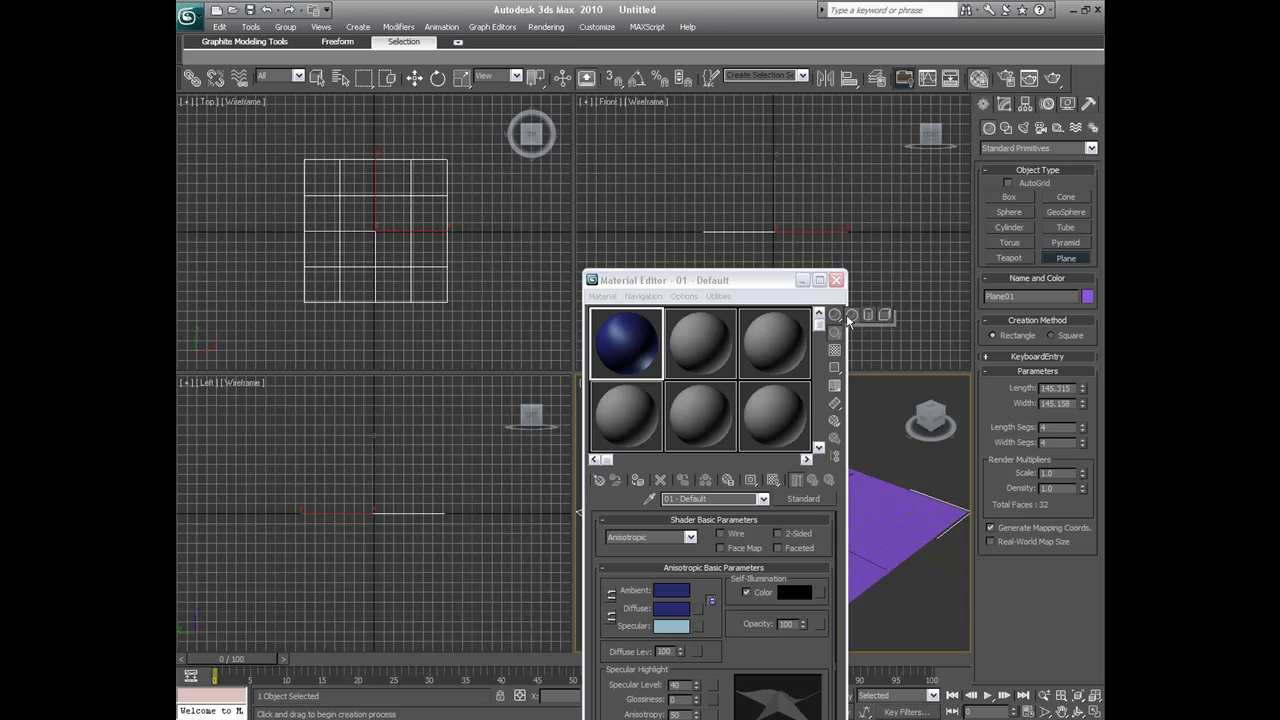
drag(628, 345, 645, 375)
drag(697, 281, 597, 102)
double_click(553, 170)
drag(407, 90, 675, 325)
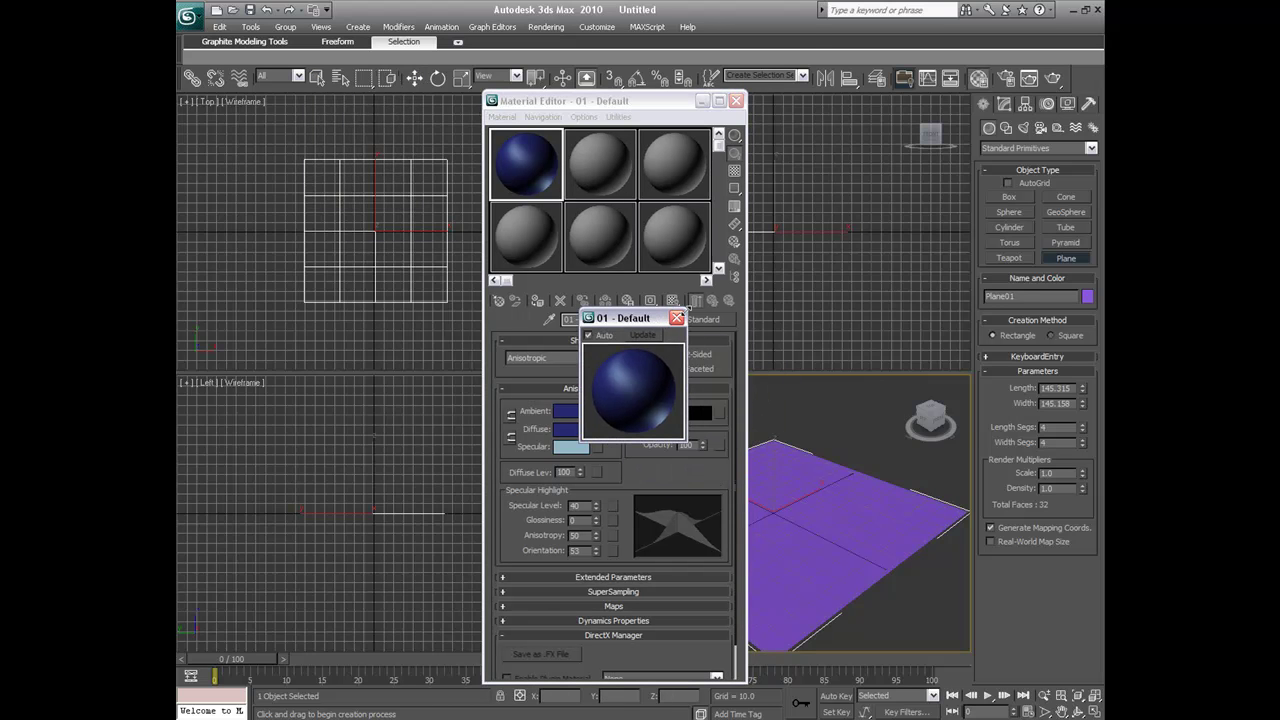
click(676, 318)
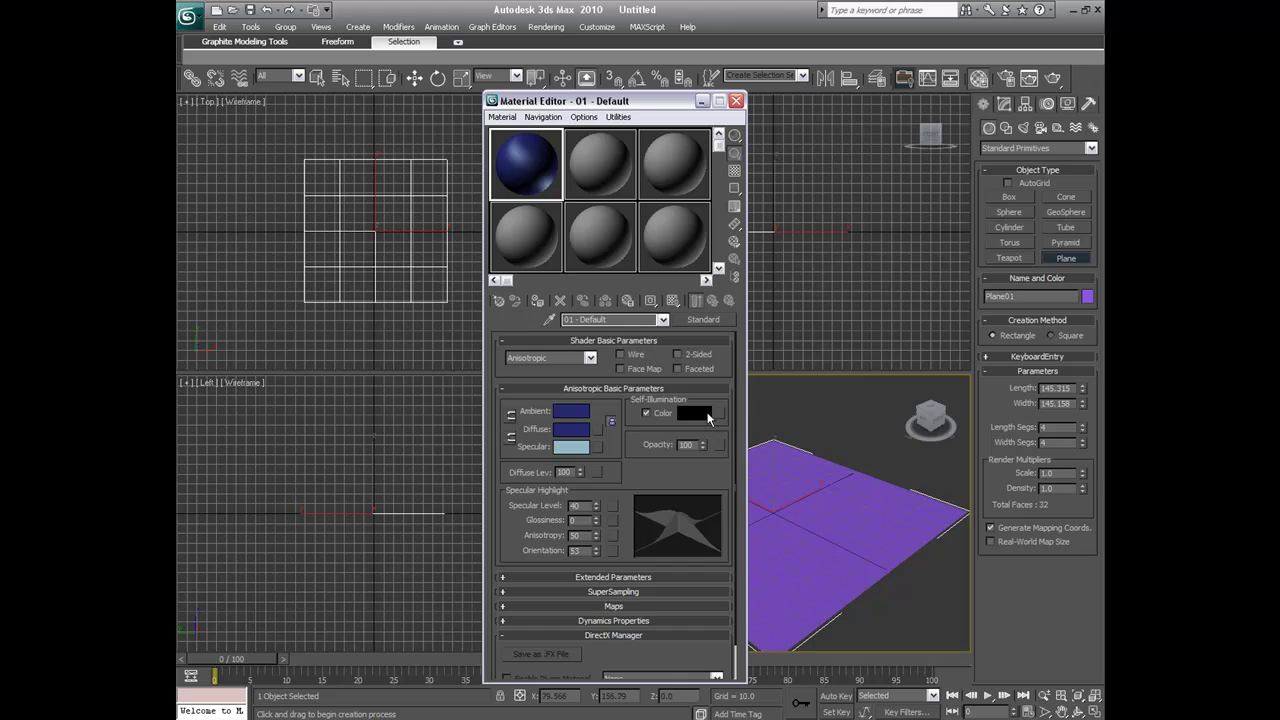
scroll(731, 562, down, 2)
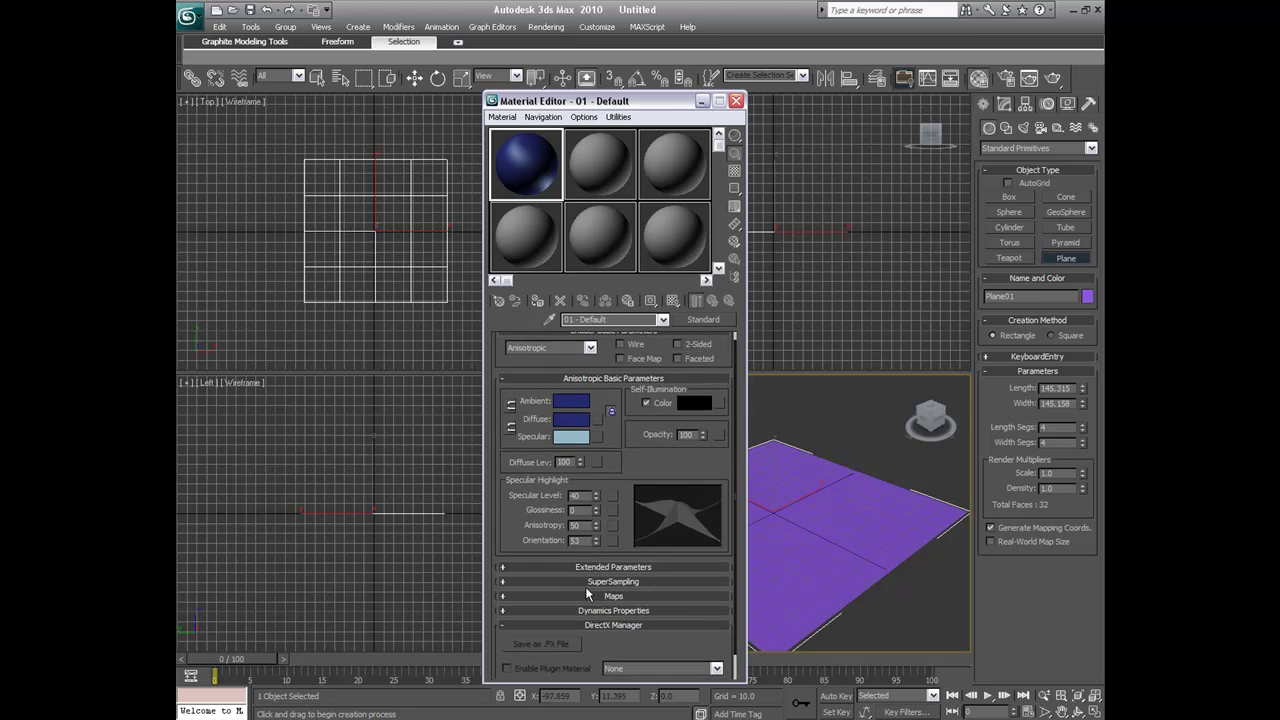
- Expand Maps, enable the Bump slot at amount 30, and position the Material/Map Browser
click(585, 588)
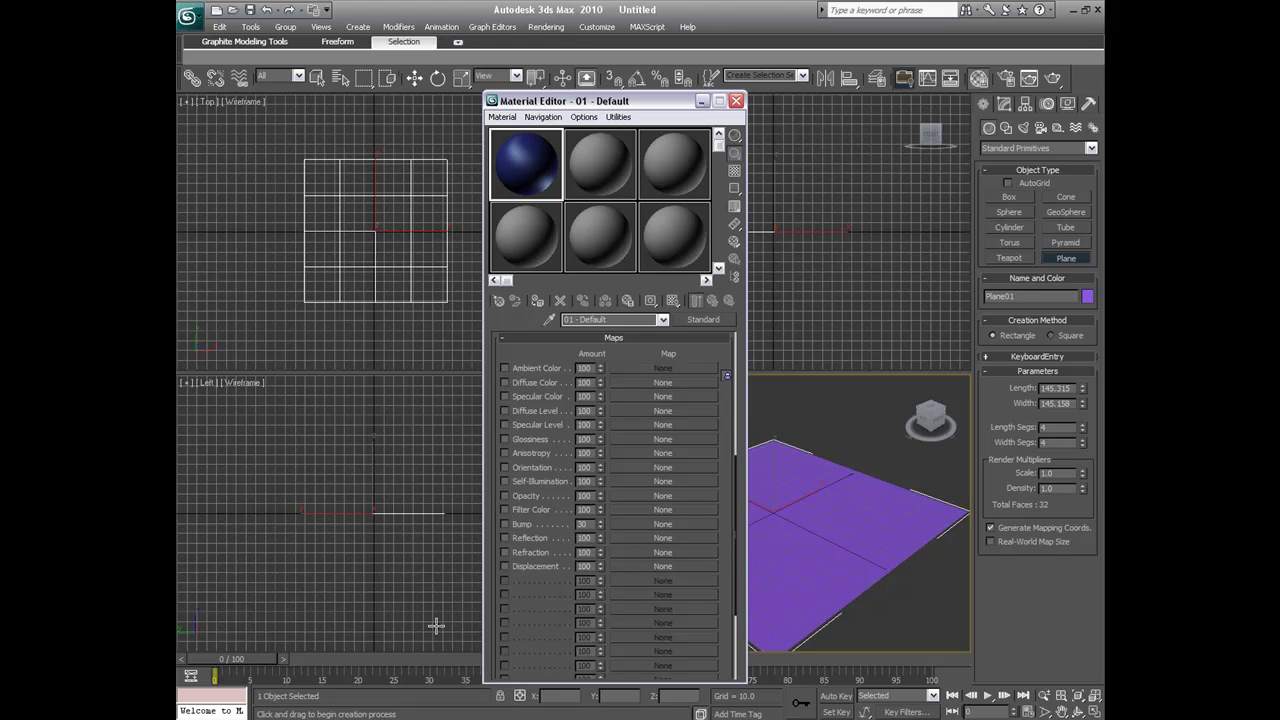
click(517, 523)
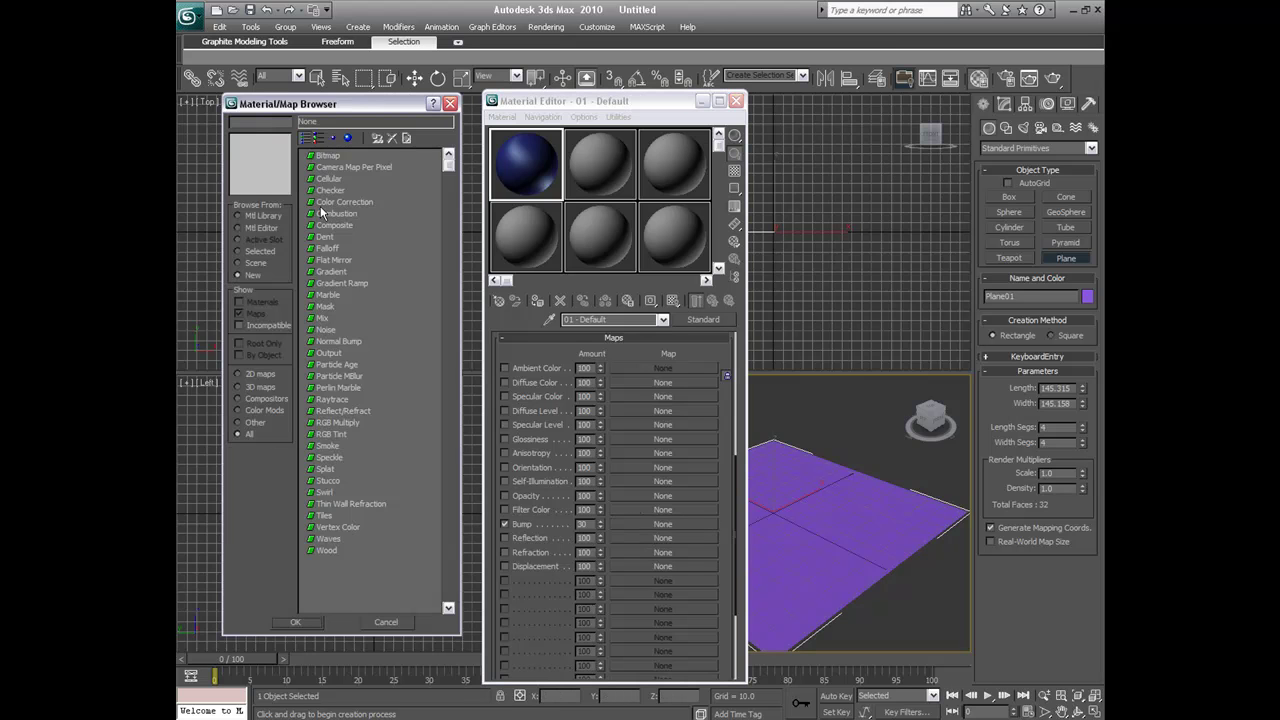
drag(298, 107, 574, 174)
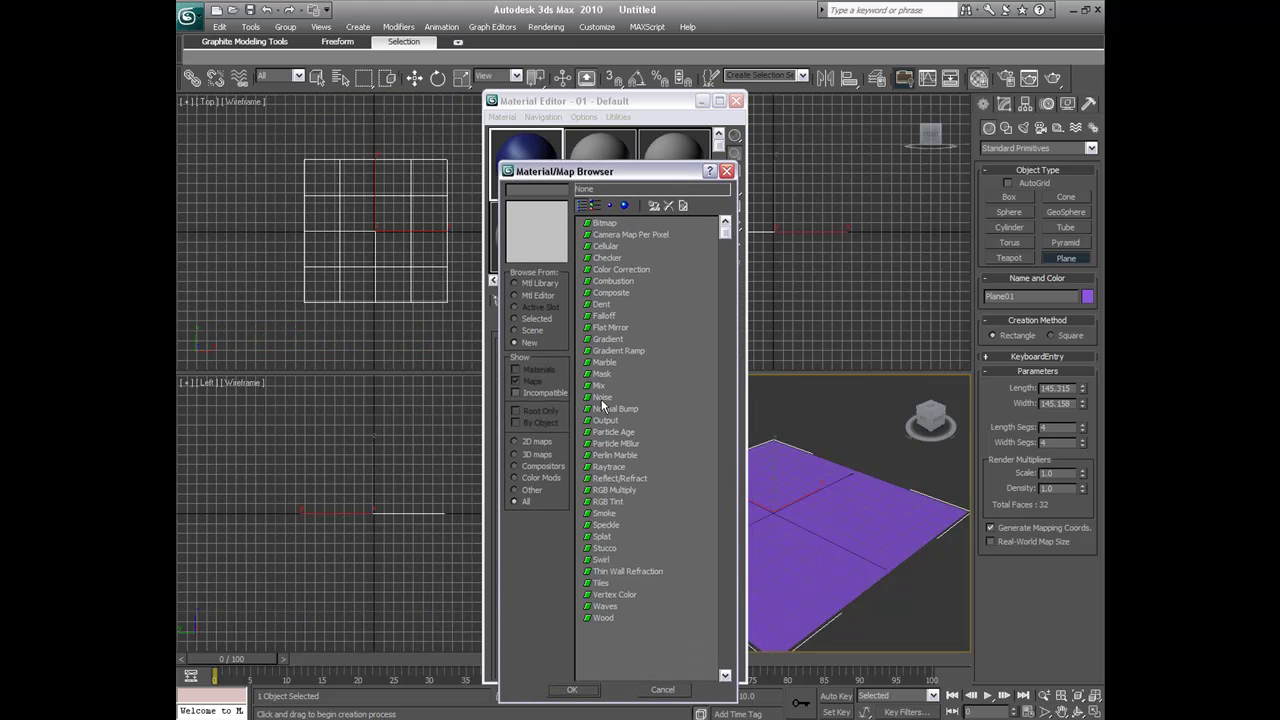
- Assign a Noise map to Bump with Tiling X, Y and Z set to 4.5
double_click(603, 398)
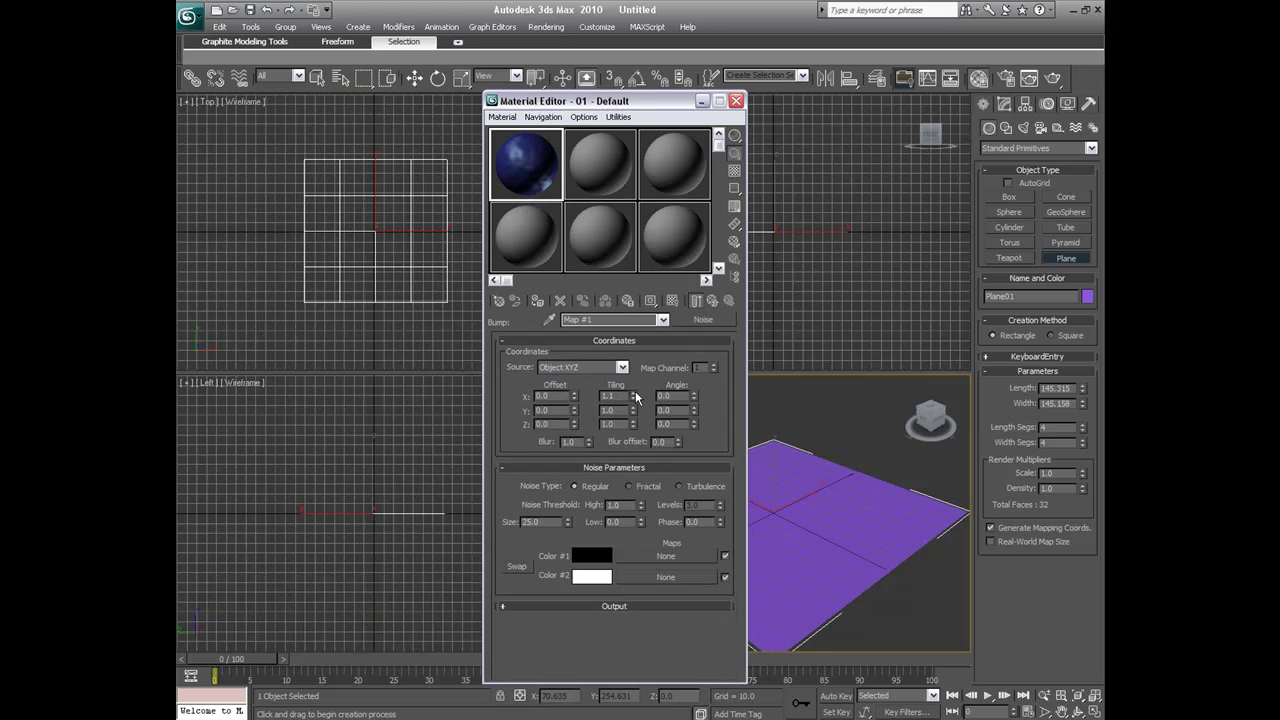
drag(634, 375, 633, 367)
drag(632, 412, 632, 387)
drag(632, 421, 632, 400)
mouse_move(517, 95)
mouse_down()
mouse_move(671, 345)
mouse_move(512, 145)
mouse_move(527, 100)
mouse_up()
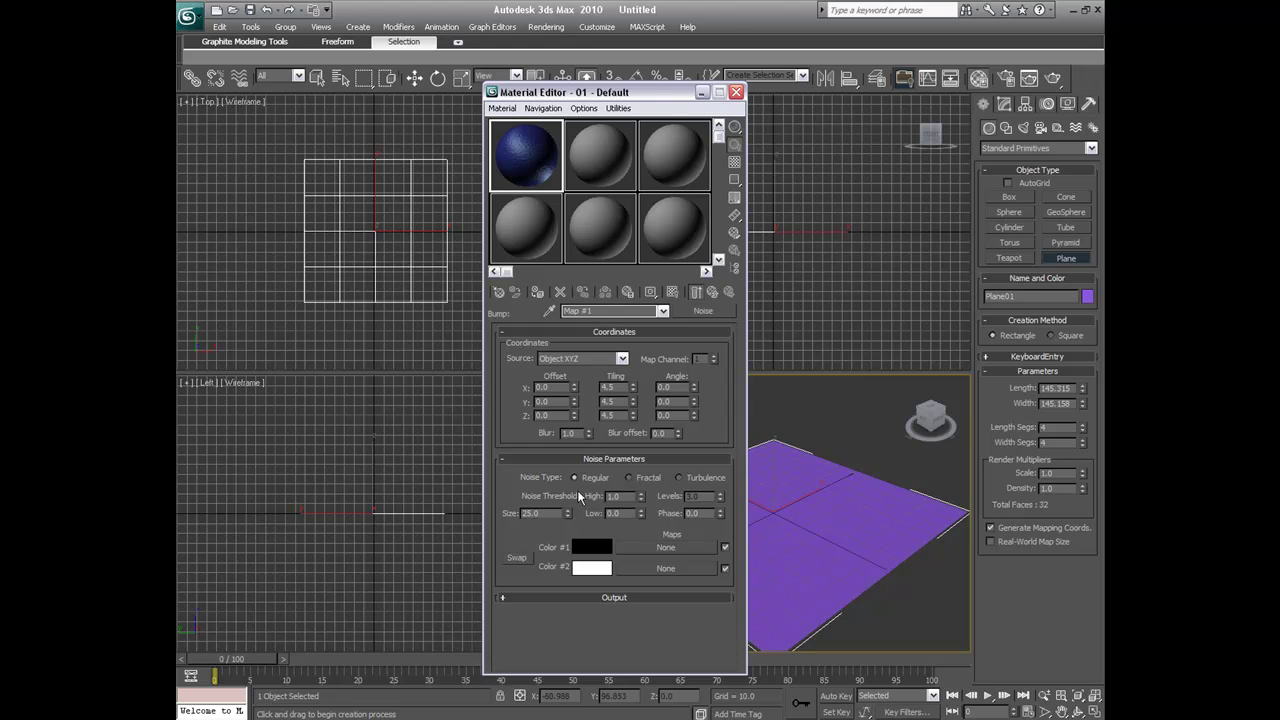
- Make the noise Fractal with Size 20 and Levels 10
click(641, 479)
drag(722, 497, 723, 82)
right_click(721, 499)
key(ctrl+z)
- Return from the Noise map to the parent material's map slots
click(662, 311)
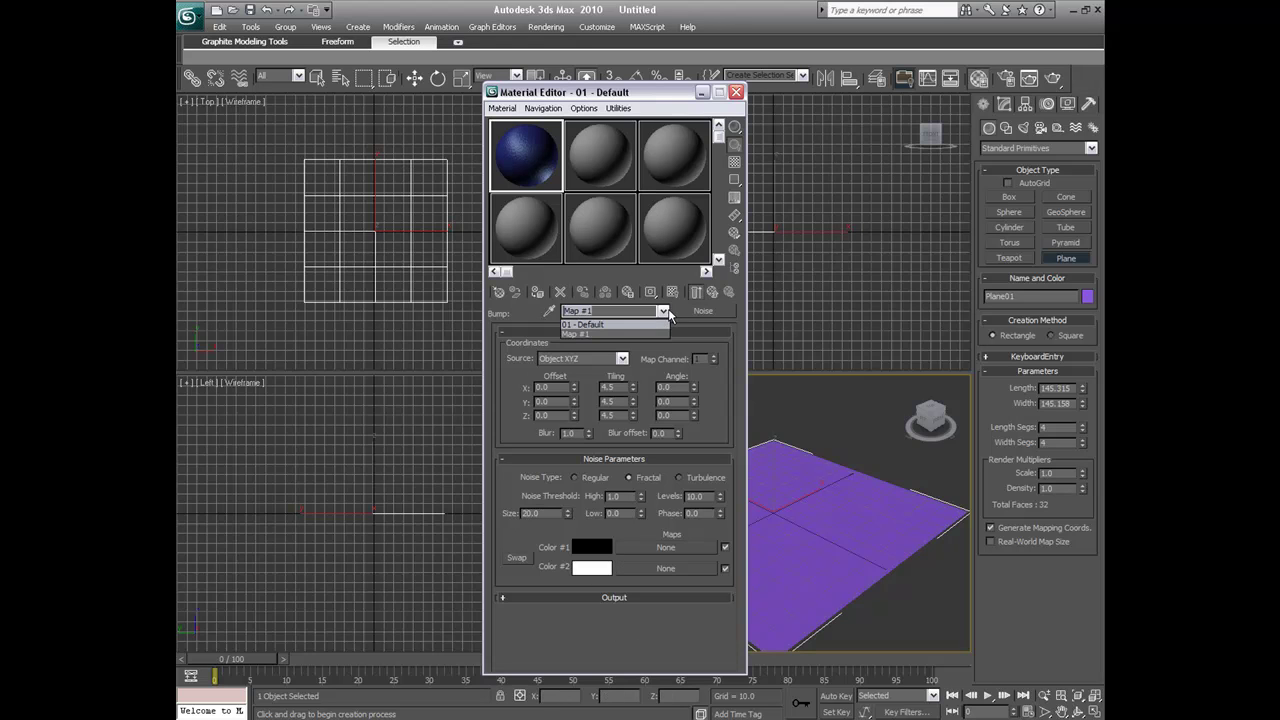
click(664, 312)
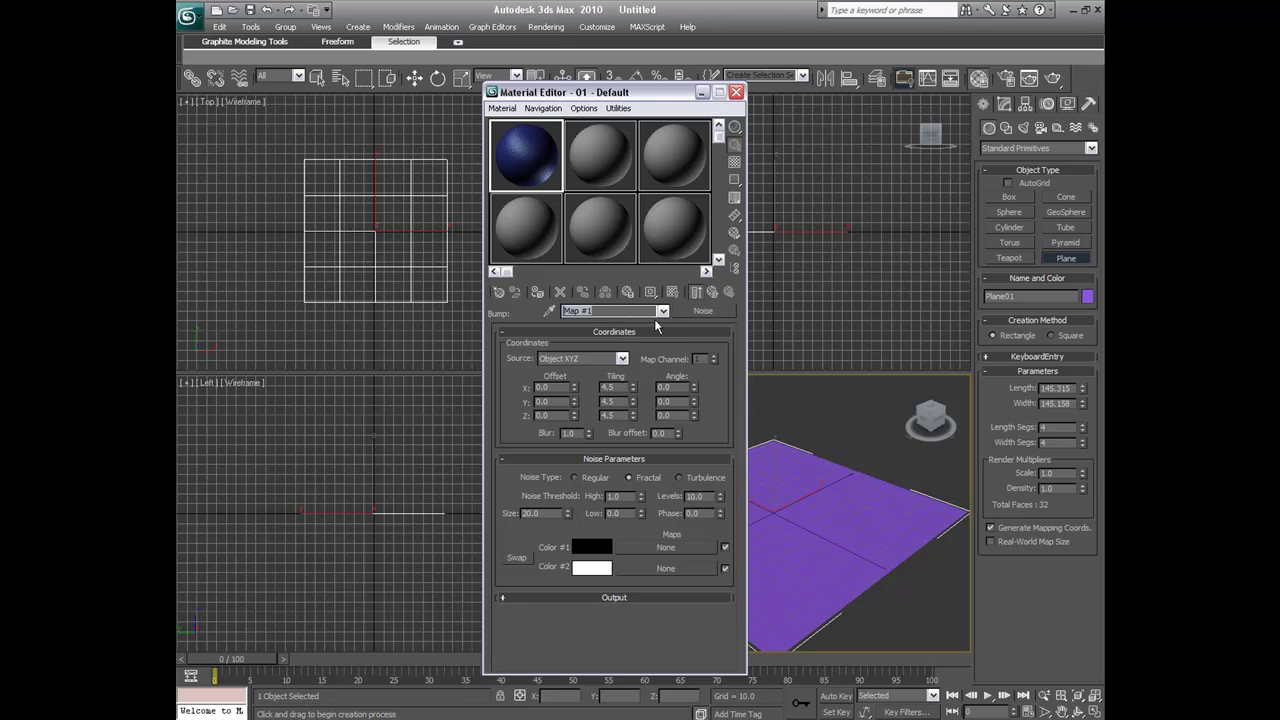
click(662, 311)
click(578, 322)
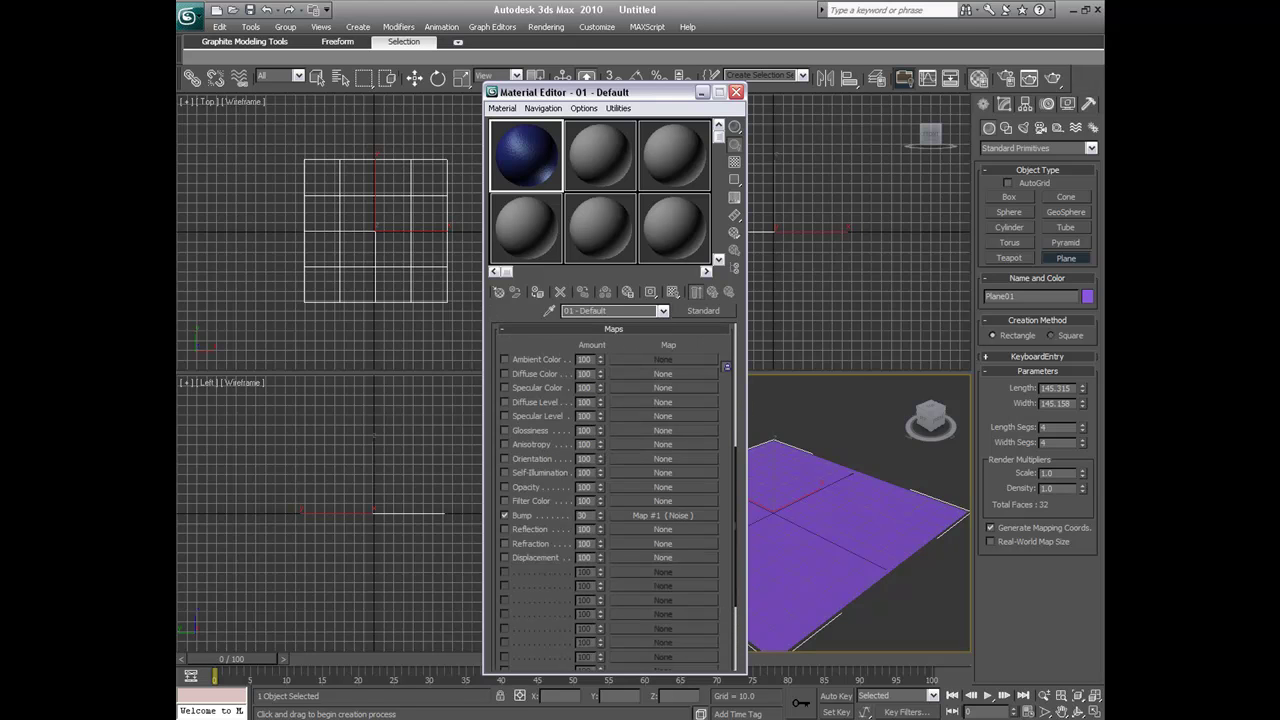
- Enable Reflection with a Mask map using a Falloff mask, then return to the parent material
click(525, 530)
click(644, 528)
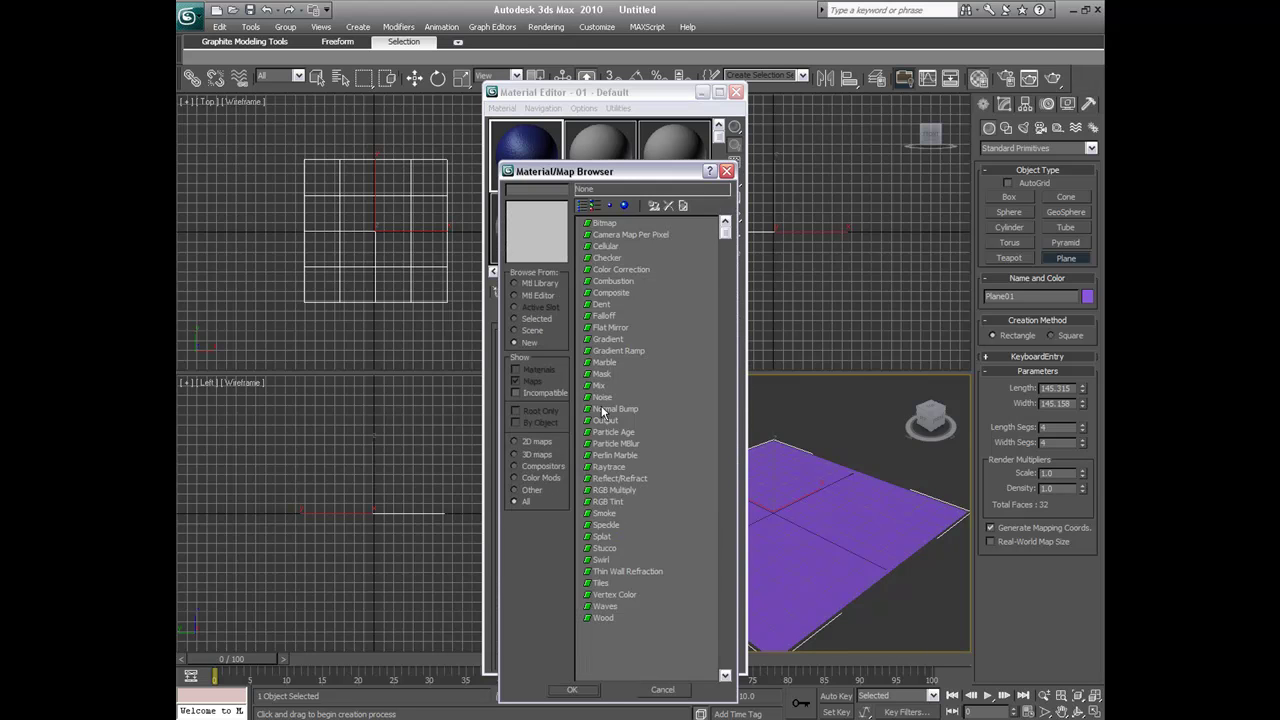
double_click(599, 374)
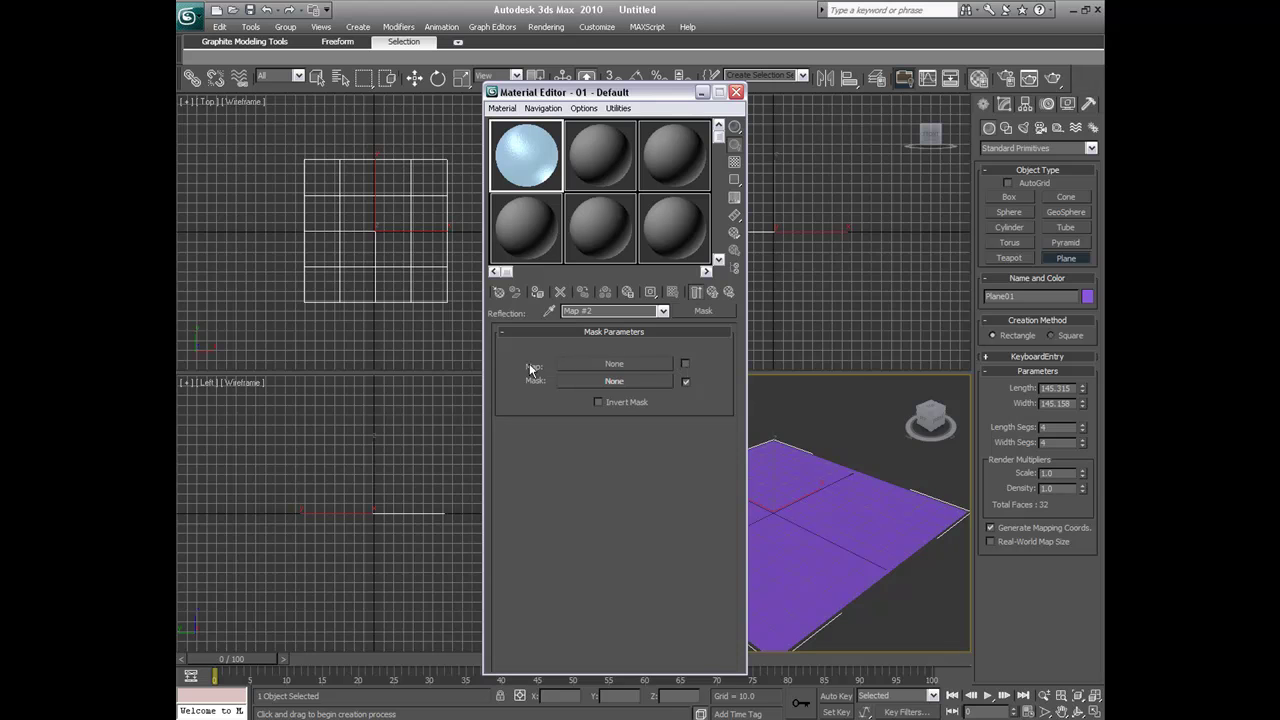
click(618, 381)
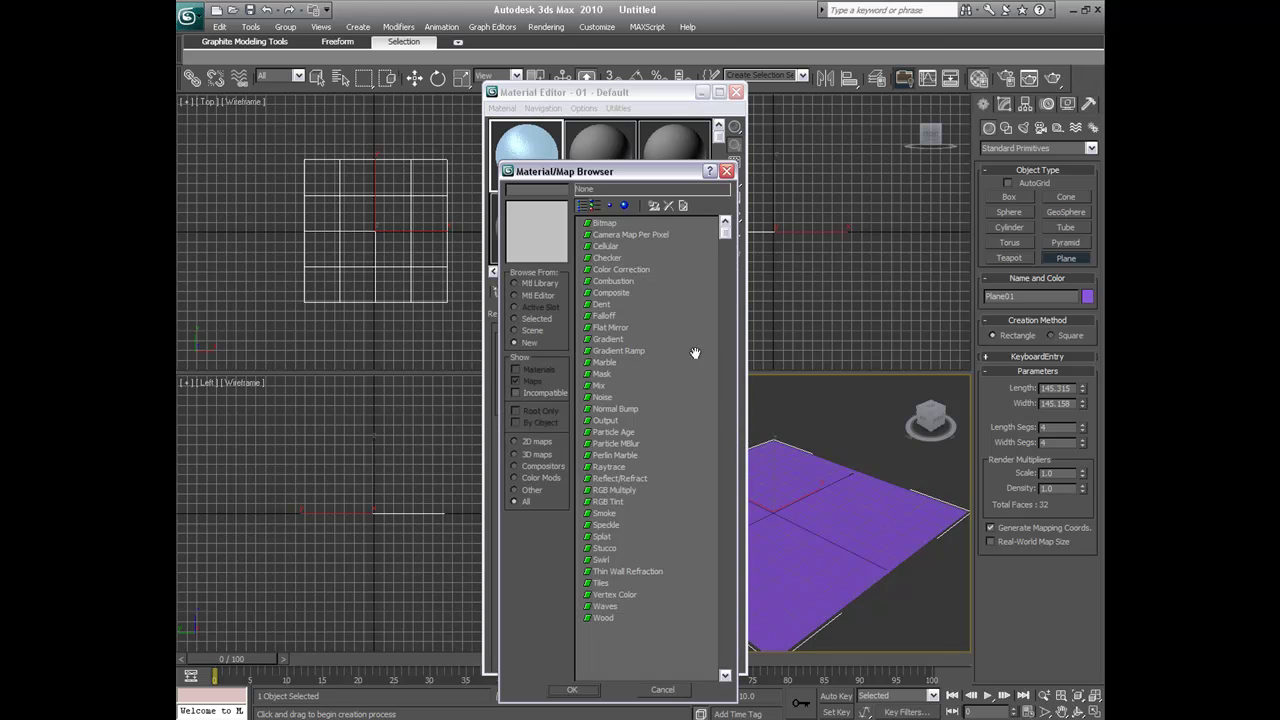
double_click(603, 315)
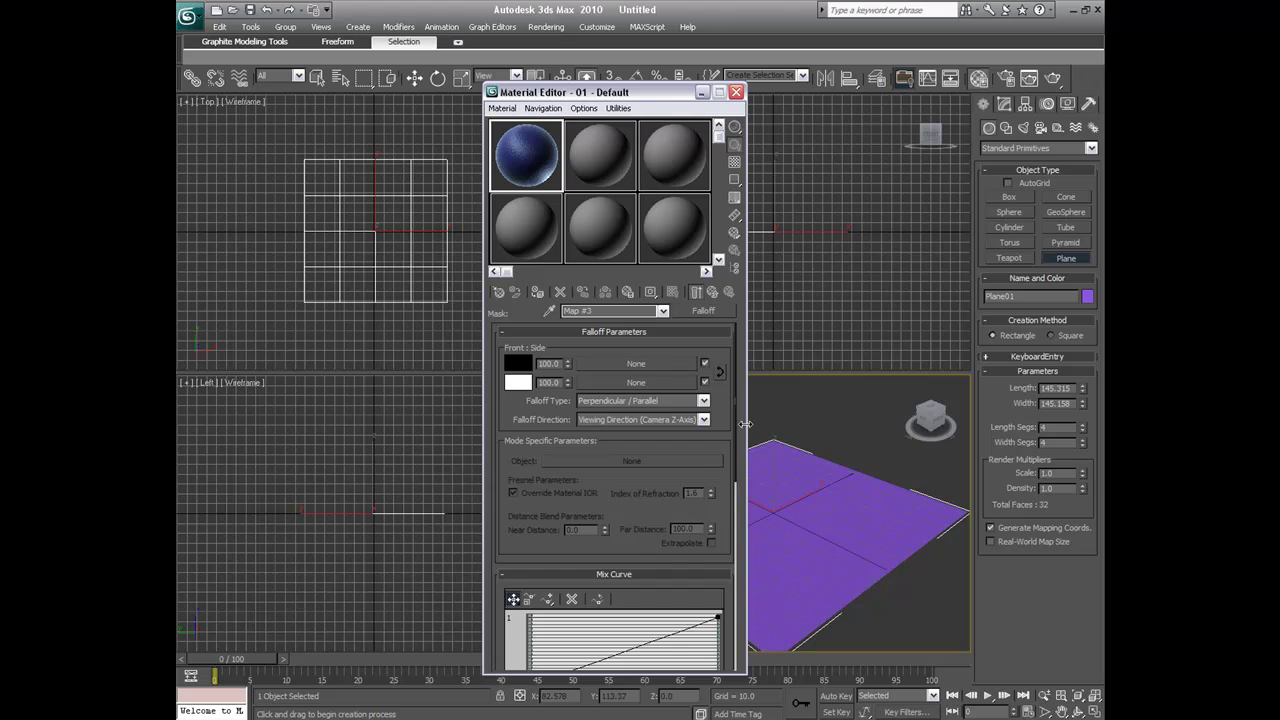
drag(738, 425, 699, 336)
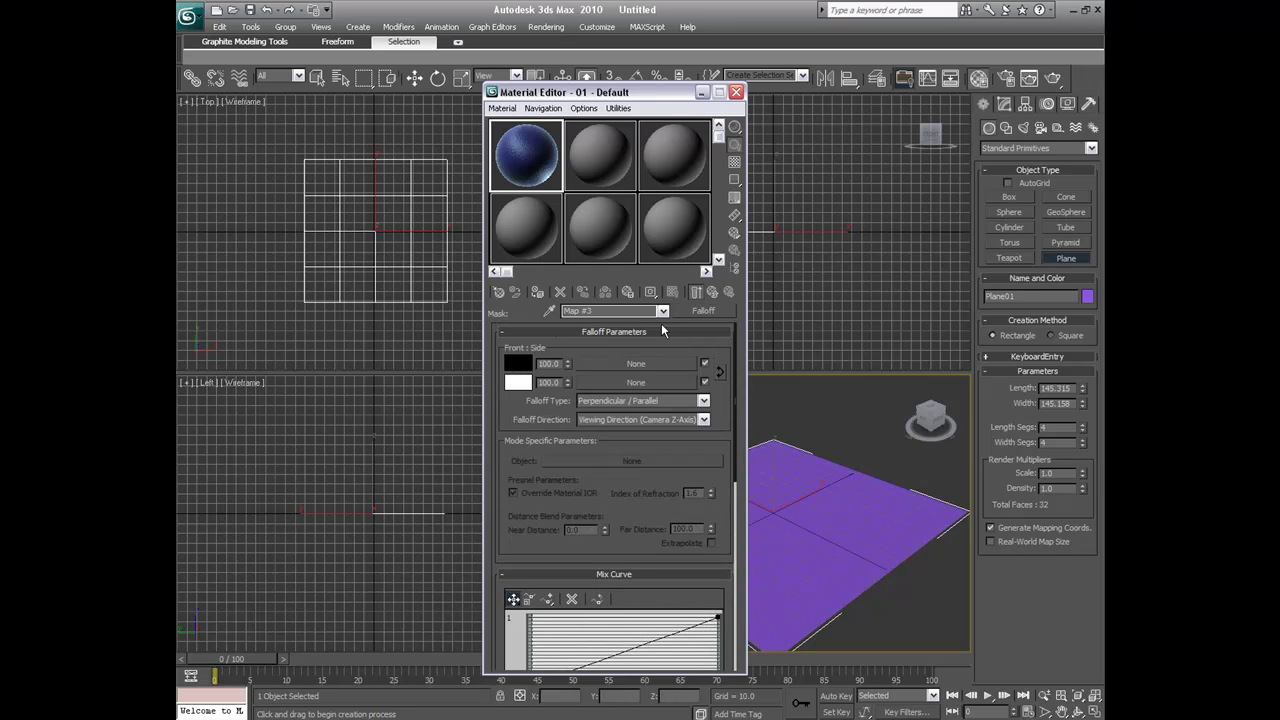
click(659, 313)
click(633, 327)
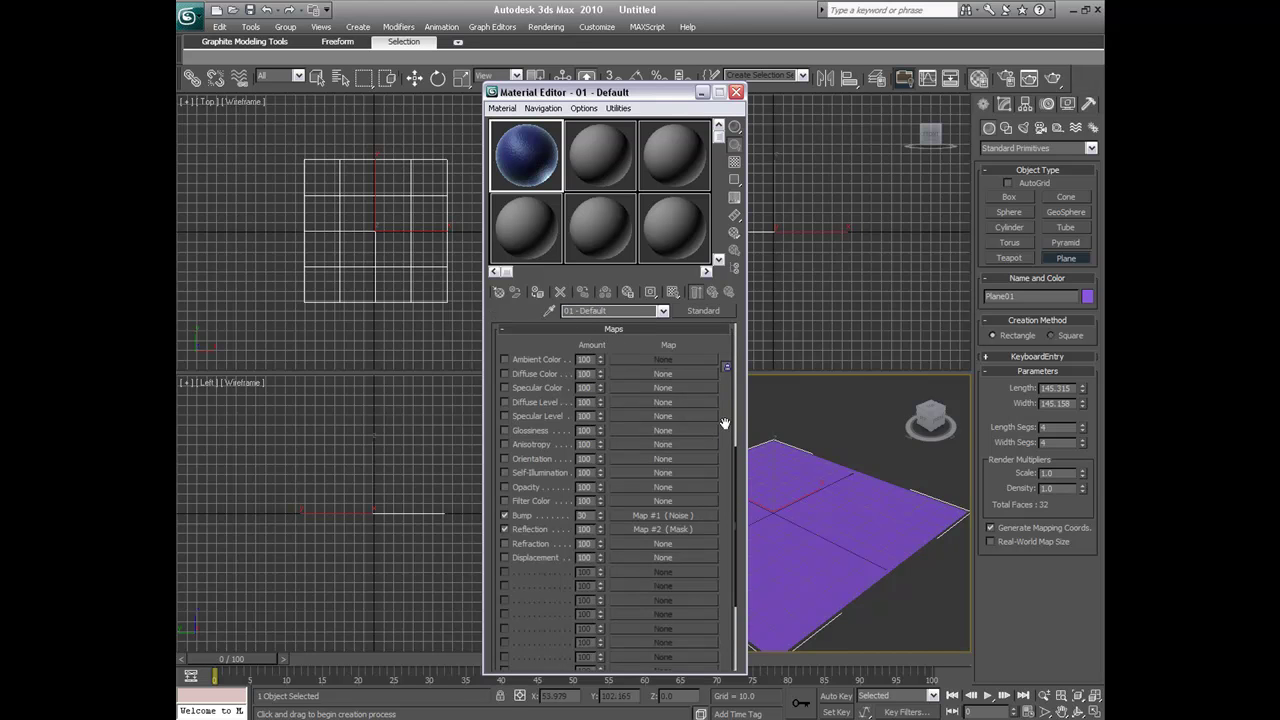
- Apply the blue water material to the plane and render the Perspective view
drag(736, 484, 736, 275)
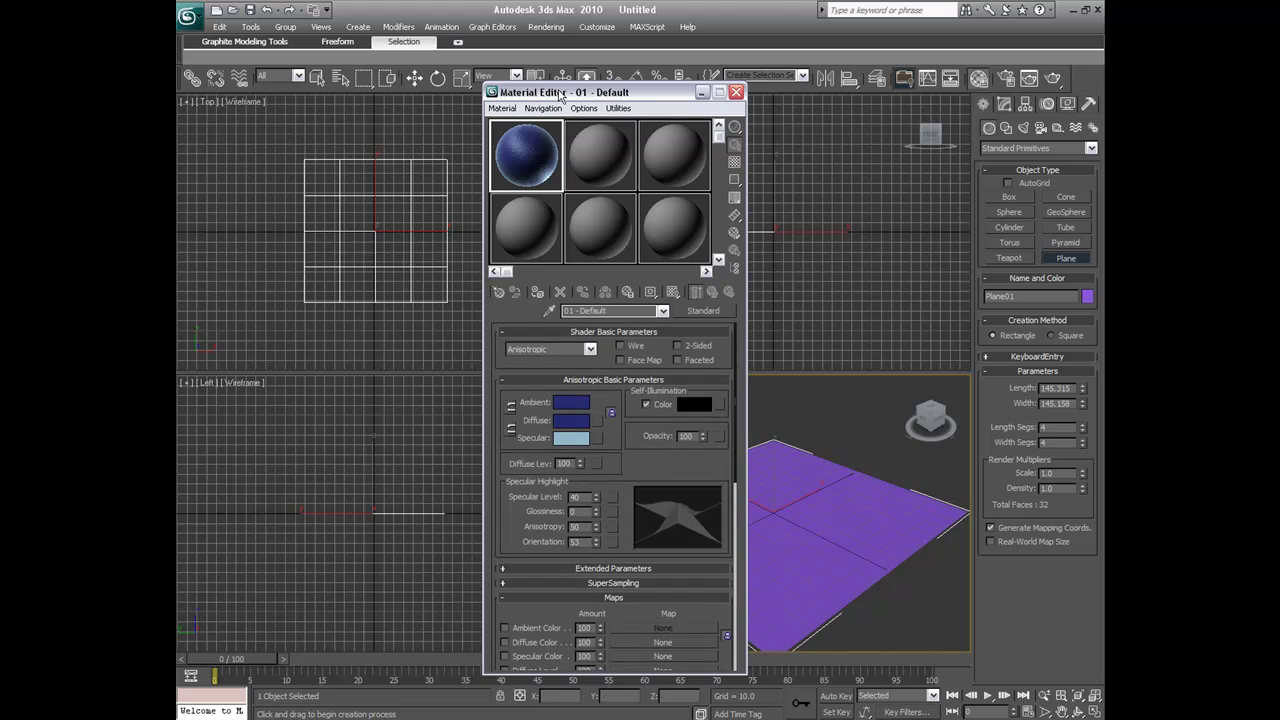
drag(563, 95, 385, 146)
drag(355, 203, 854, 612)
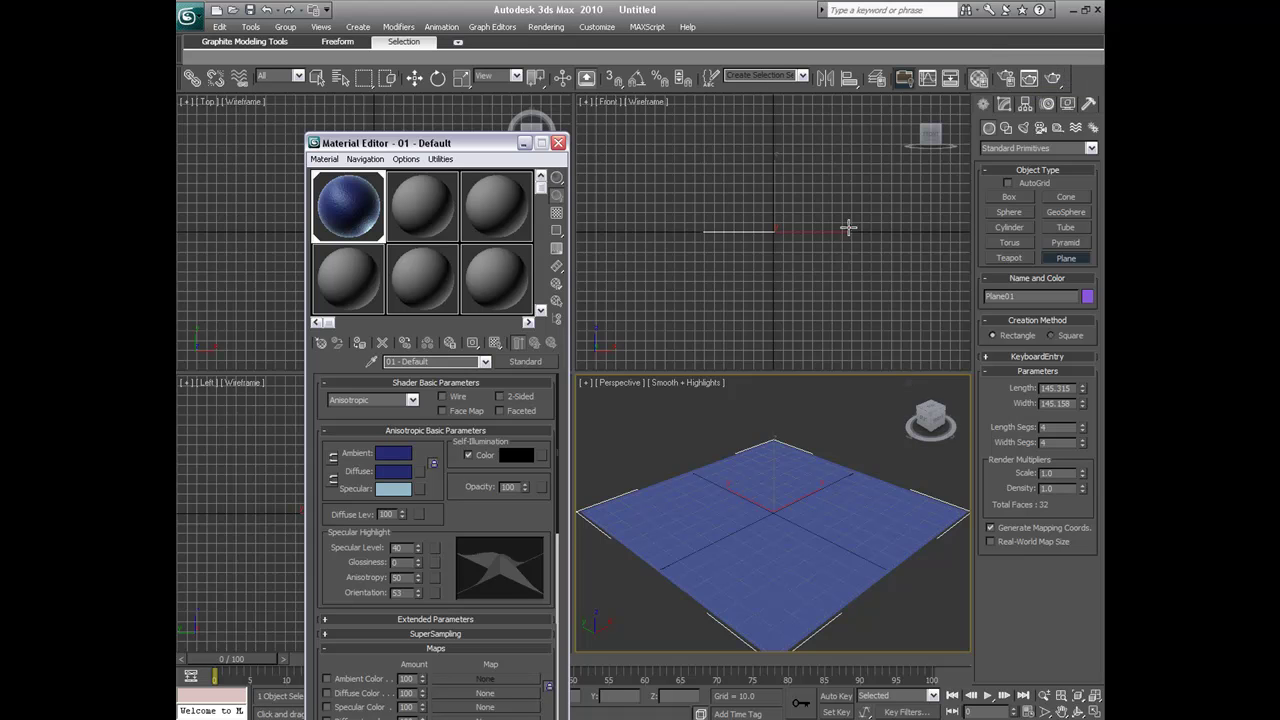
click(1052, 78)
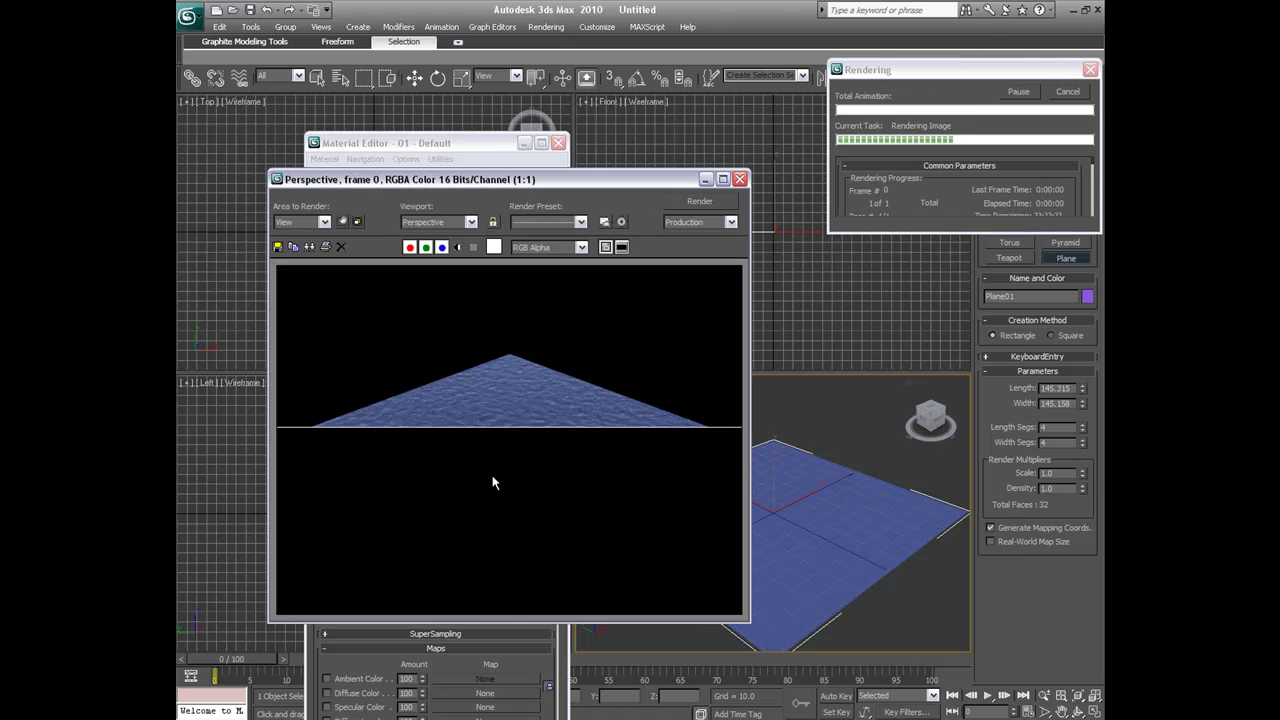
click(739, 179)
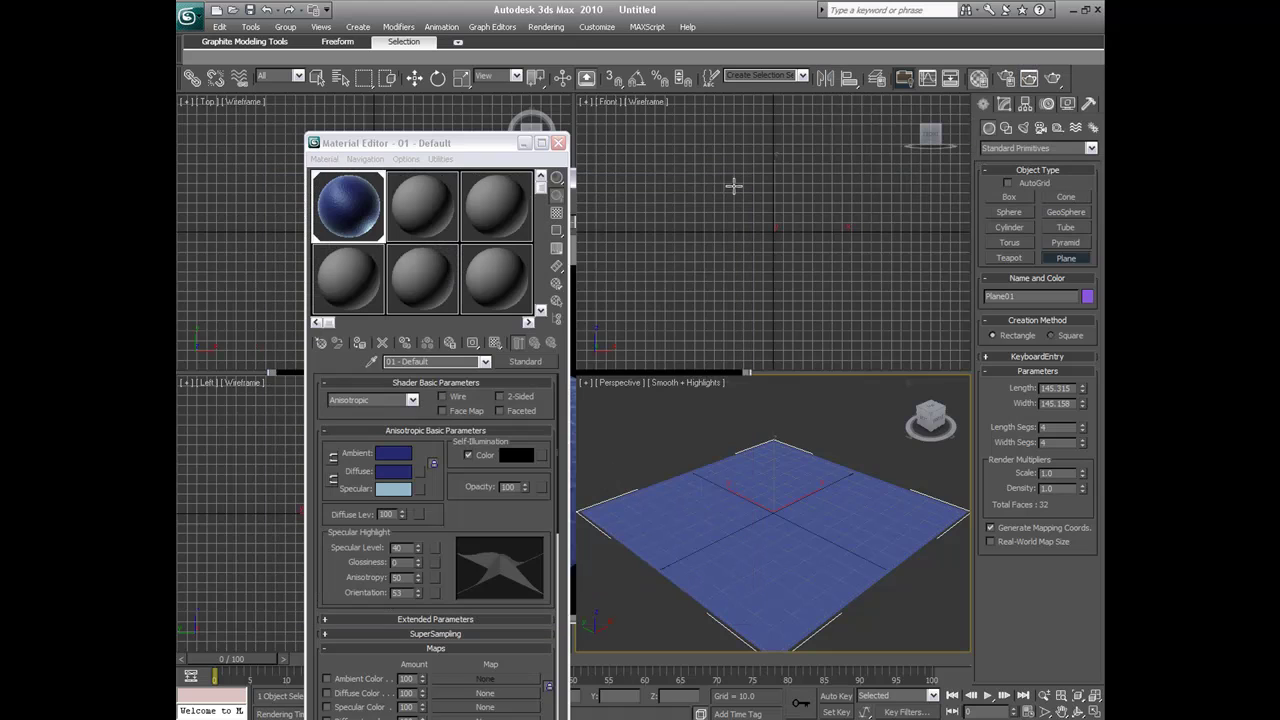
- Zoom in on the plane and render a closer view of the rippled water
click(414, 78)
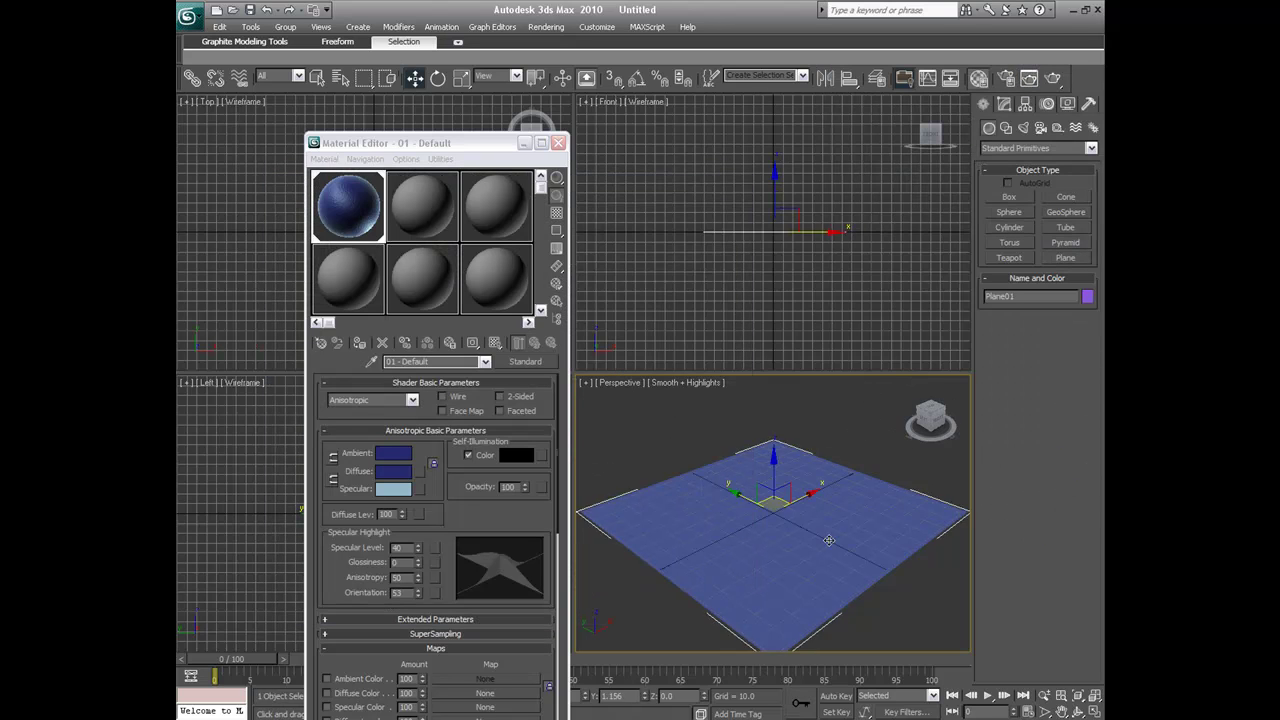
scroll(865, 494, up, 5)
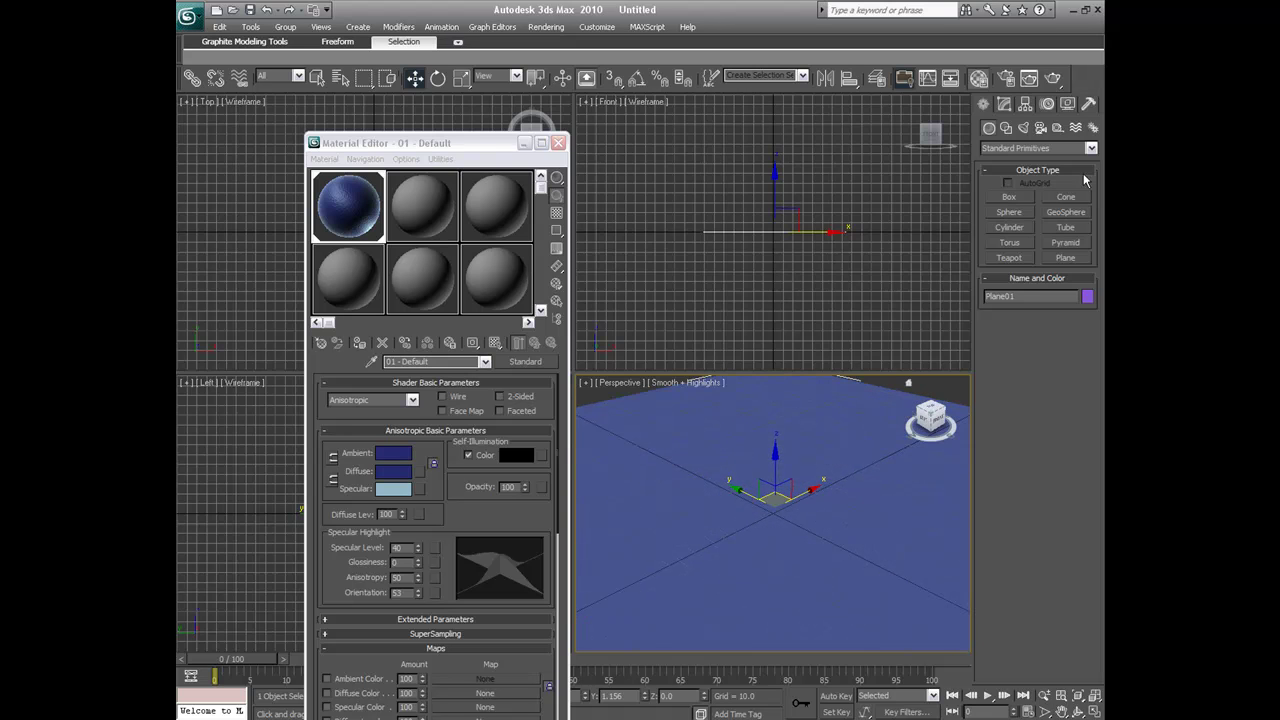
click(1048, 78)
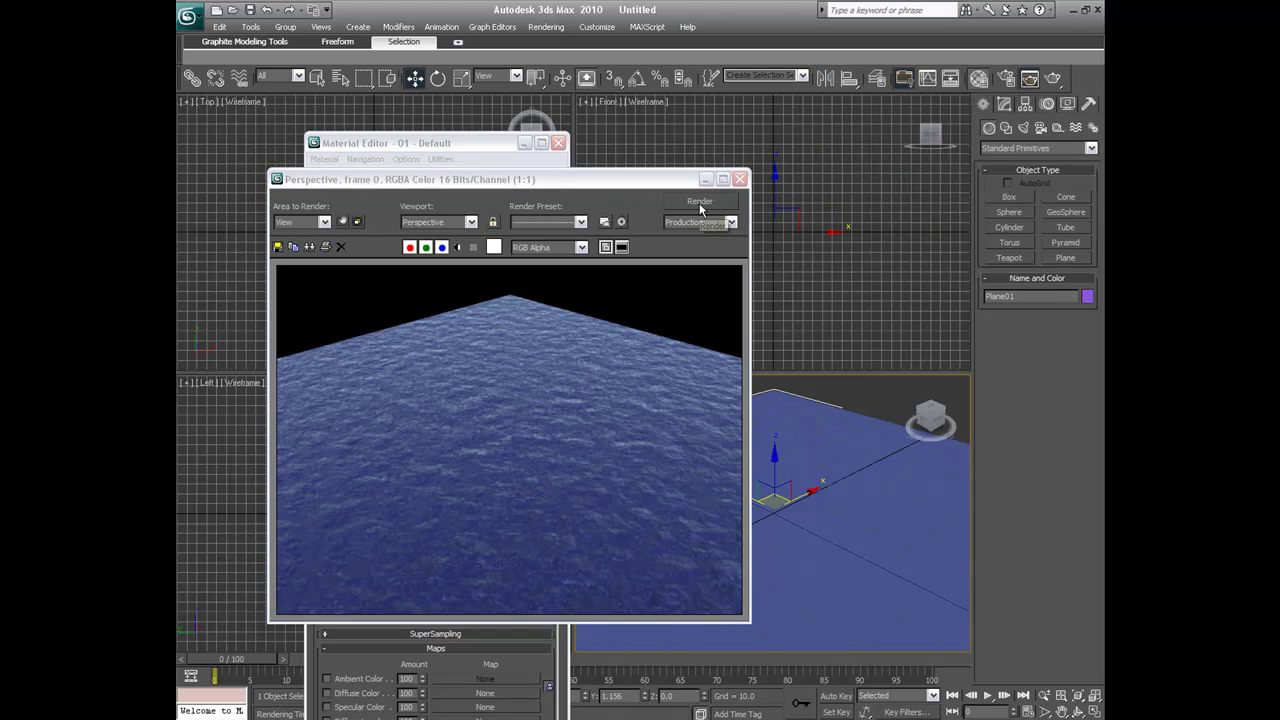
click(739, 179)
scroll(850, 508, down, 3)
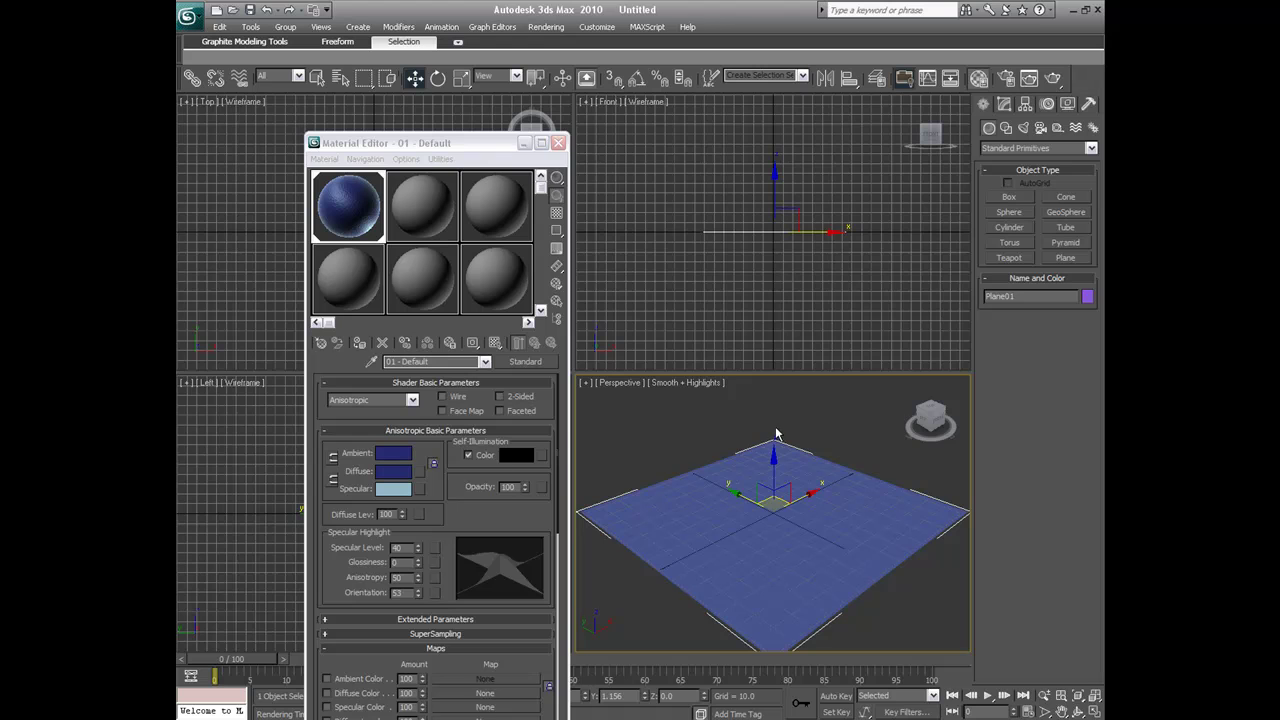
- Add a Standard target spotlight, Spot01, aimed at the plane and move its head up
click(821, 422)
scroll(821, 422, down, 2)
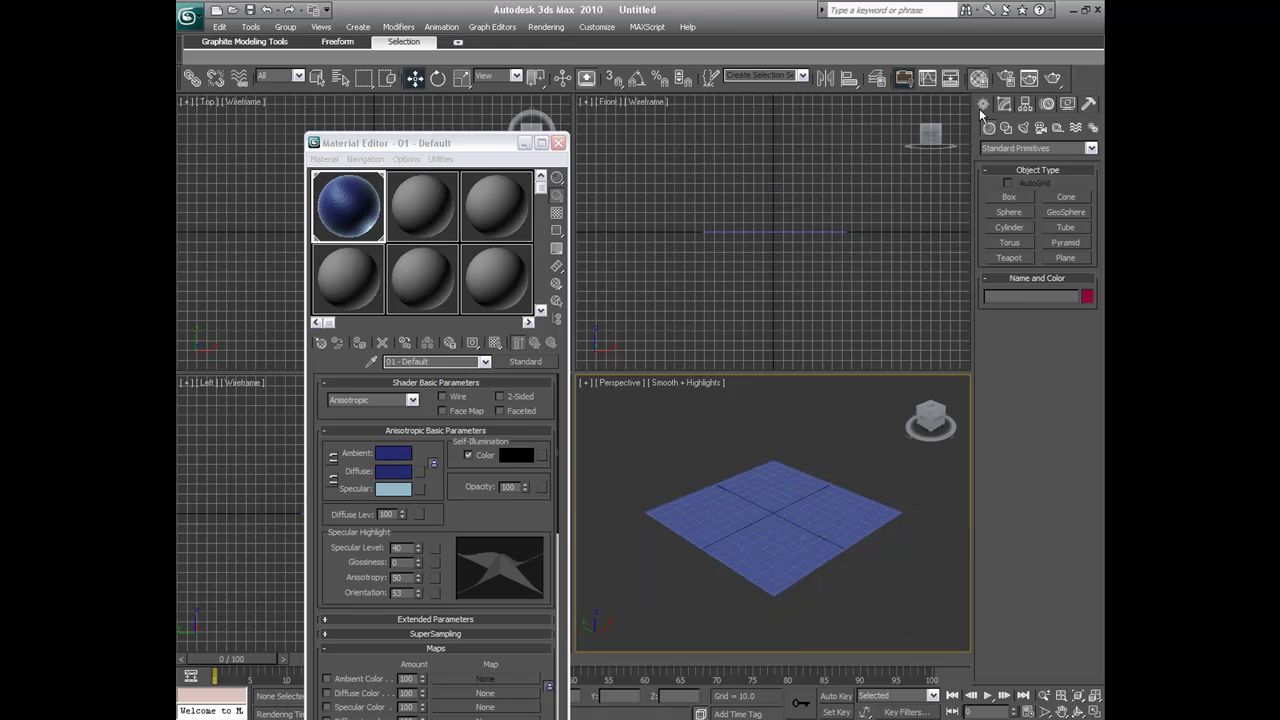
click(1025, 128)
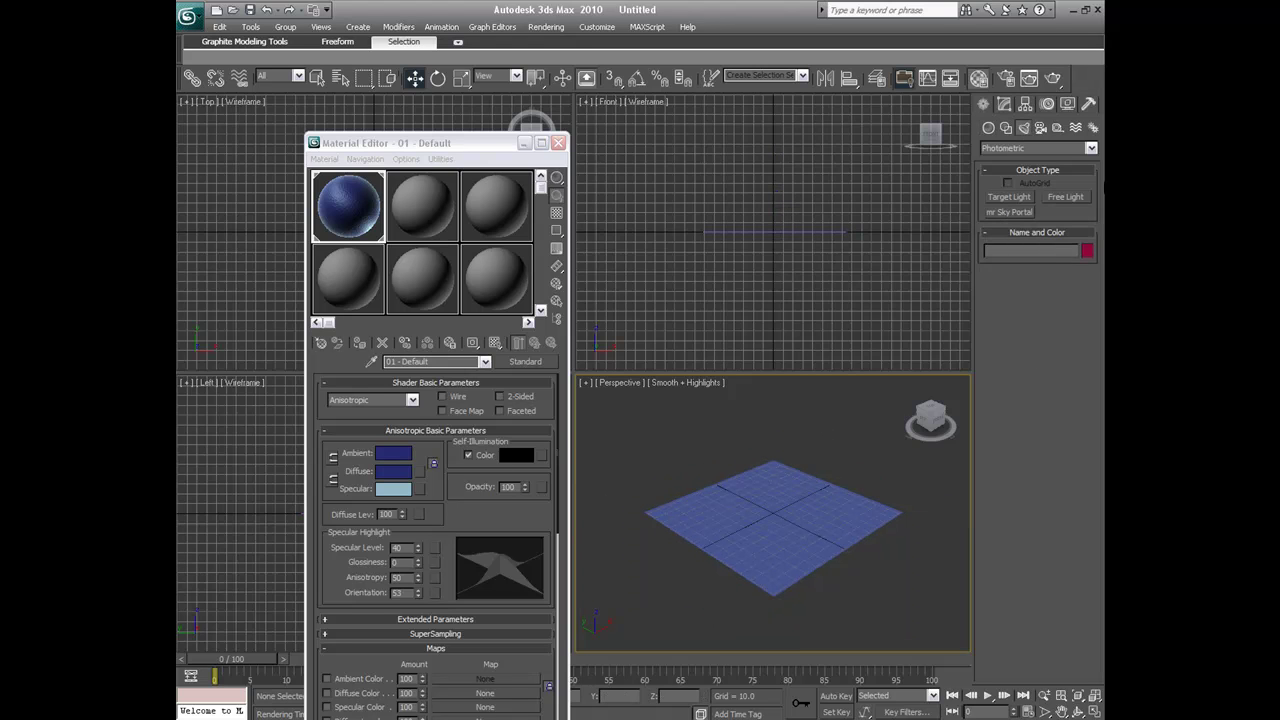
click(1089, 148)
click(1047, 171)
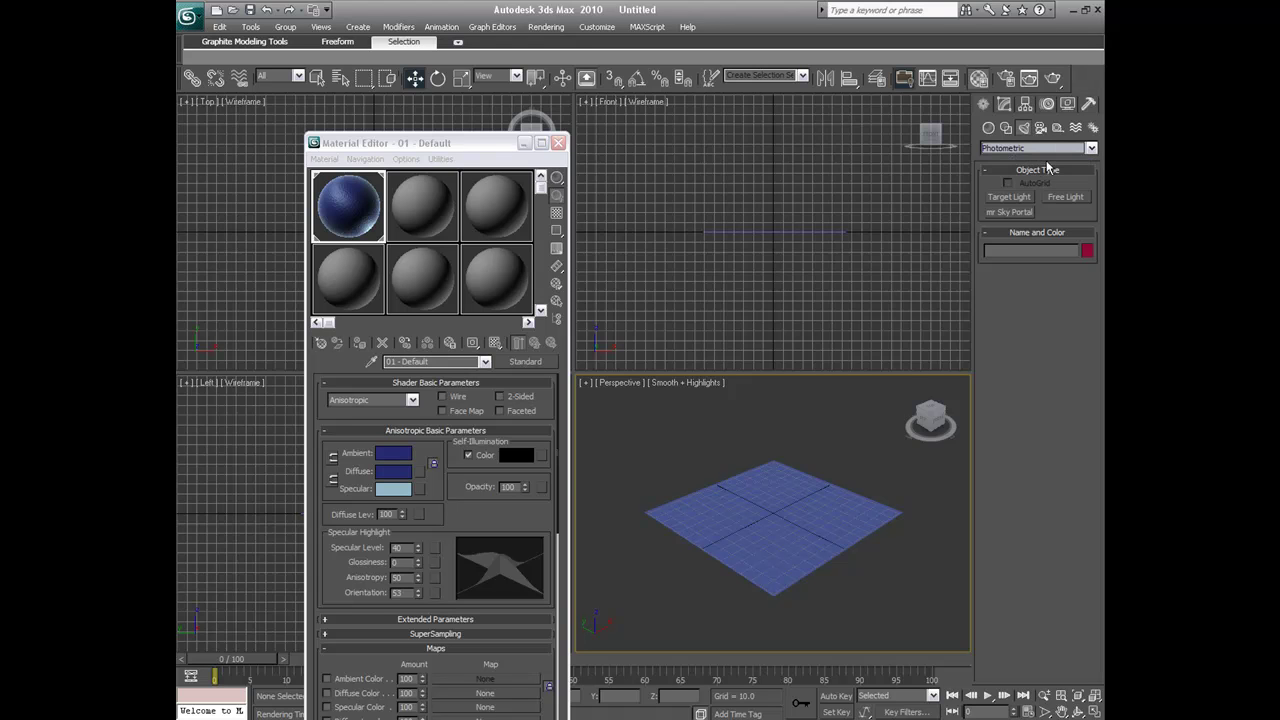
click(1073, 150)
click(1040, 170)
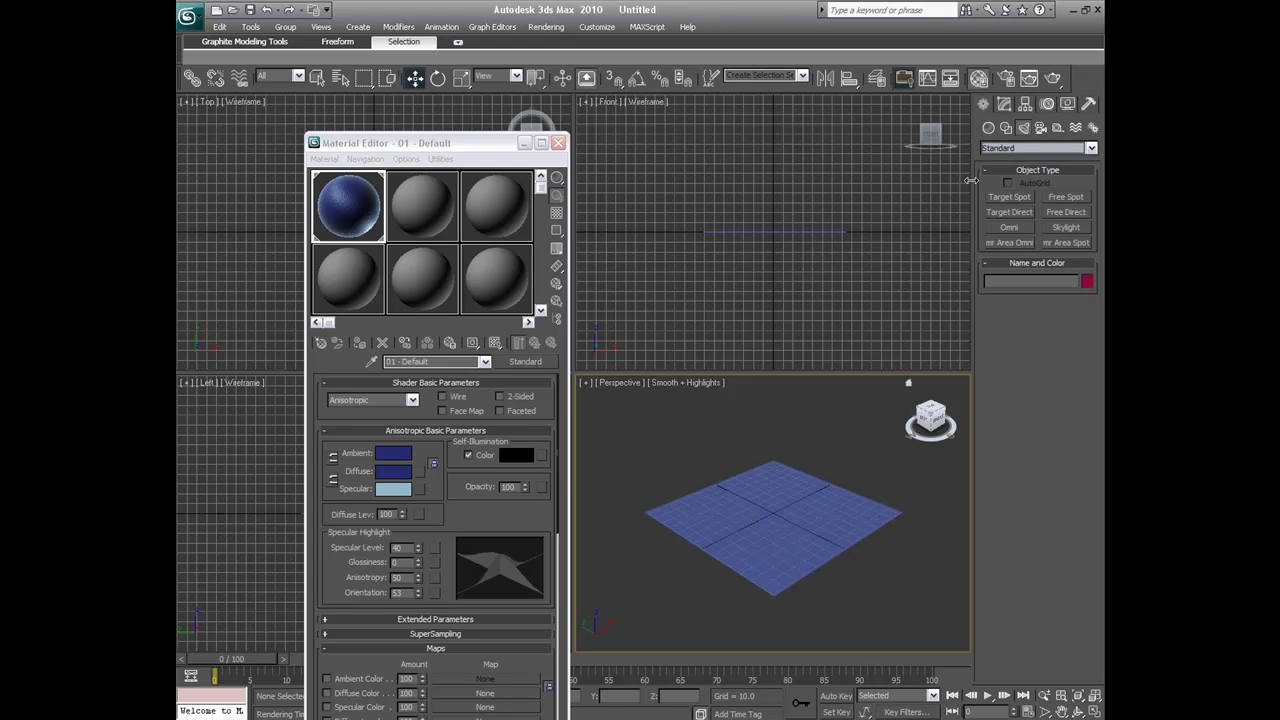
click(1010, 197)
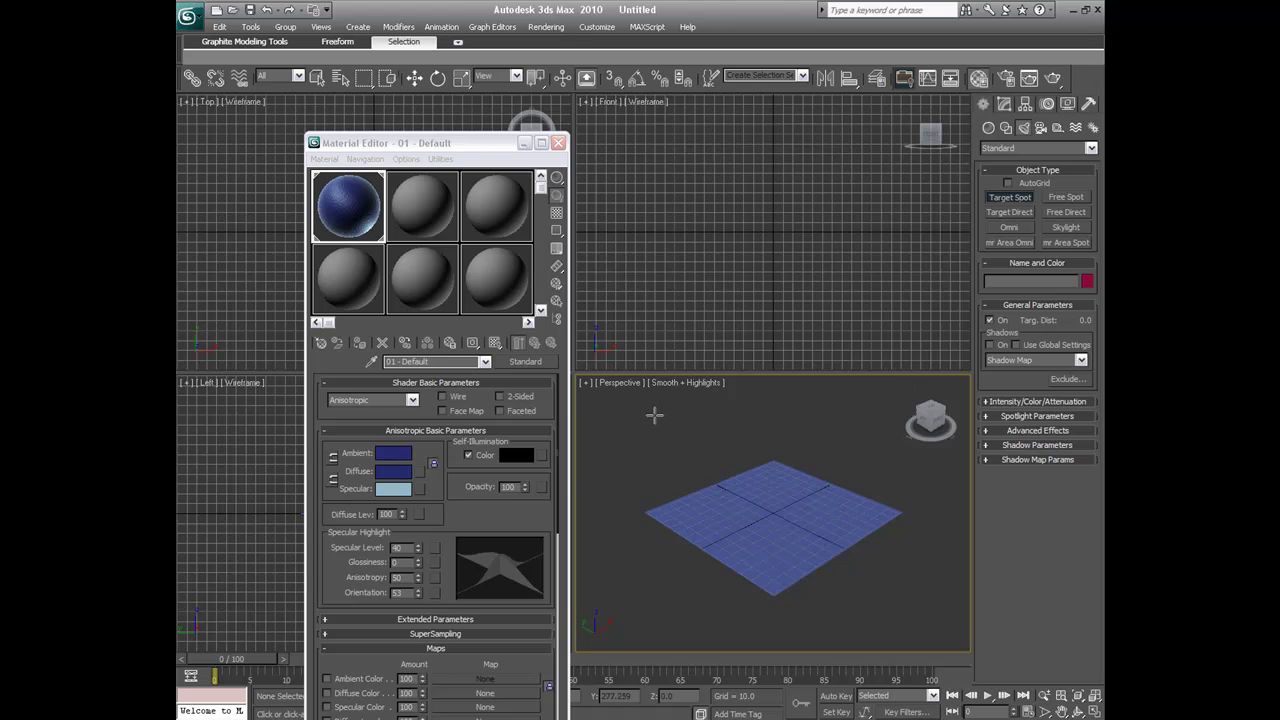
drag(624, 401, 774, 512)
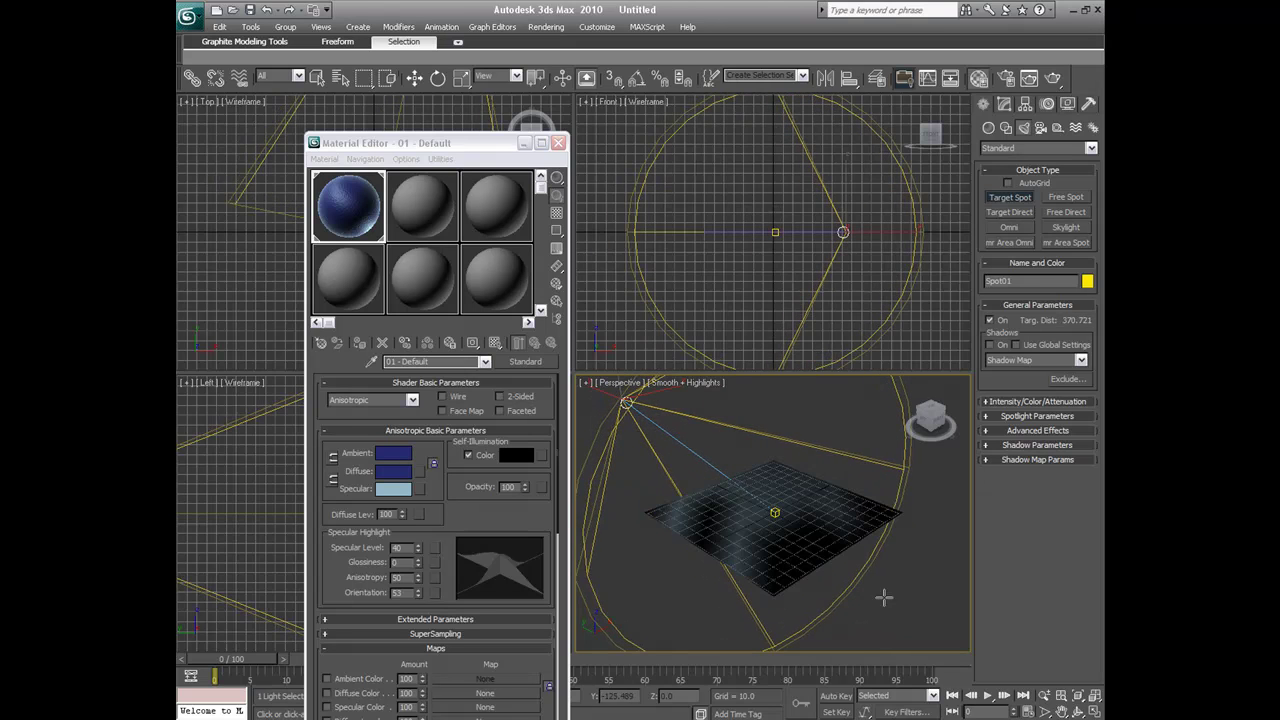
click(414, 78)
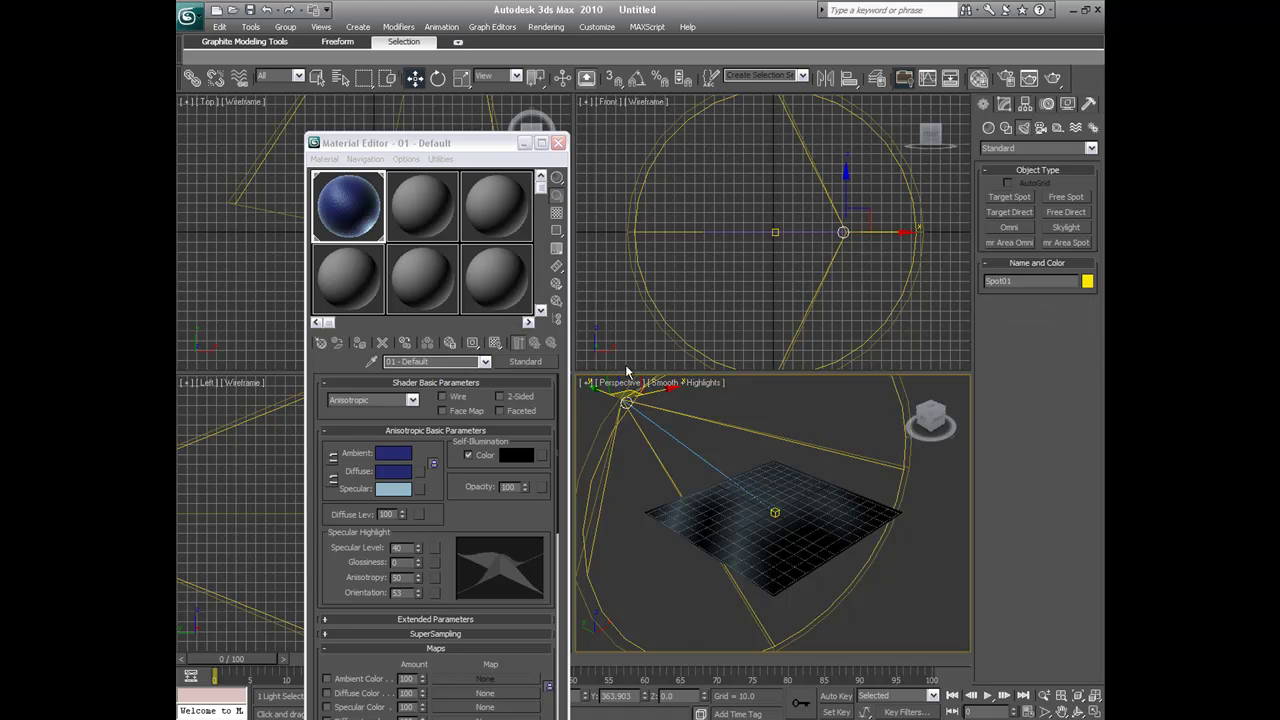
drag(632, 378, 649, 366)
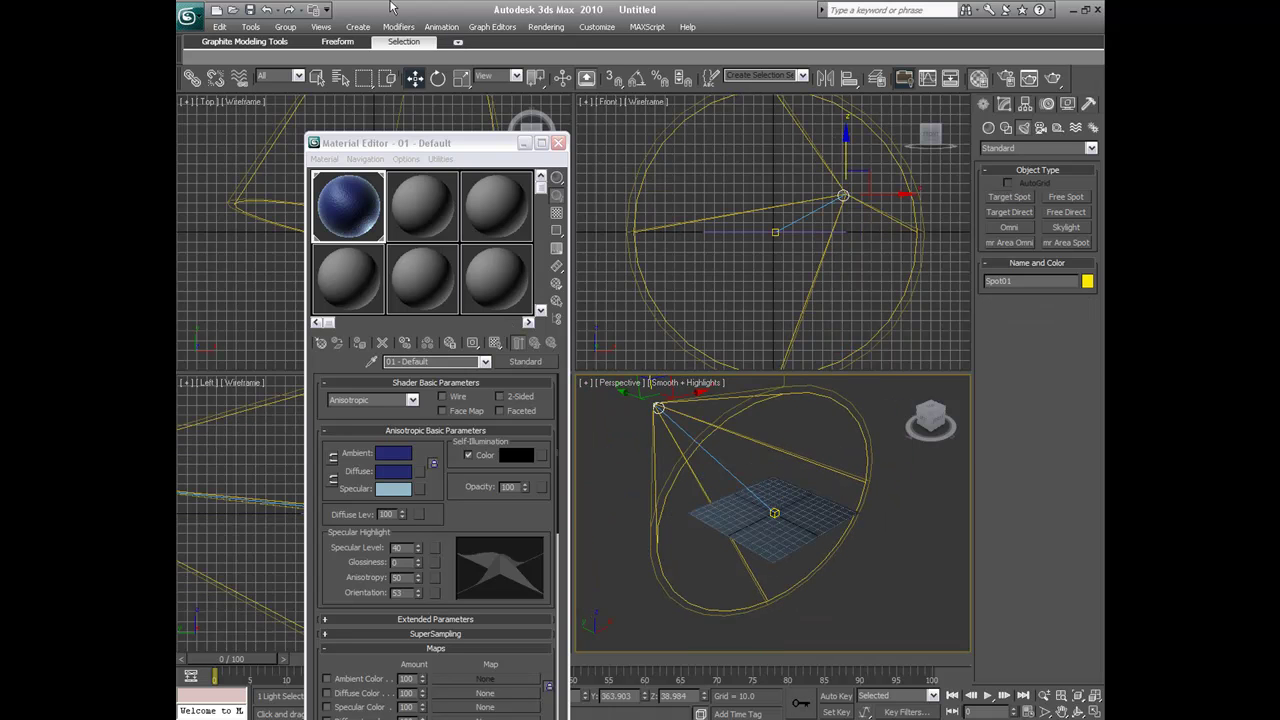
click(911, 588)
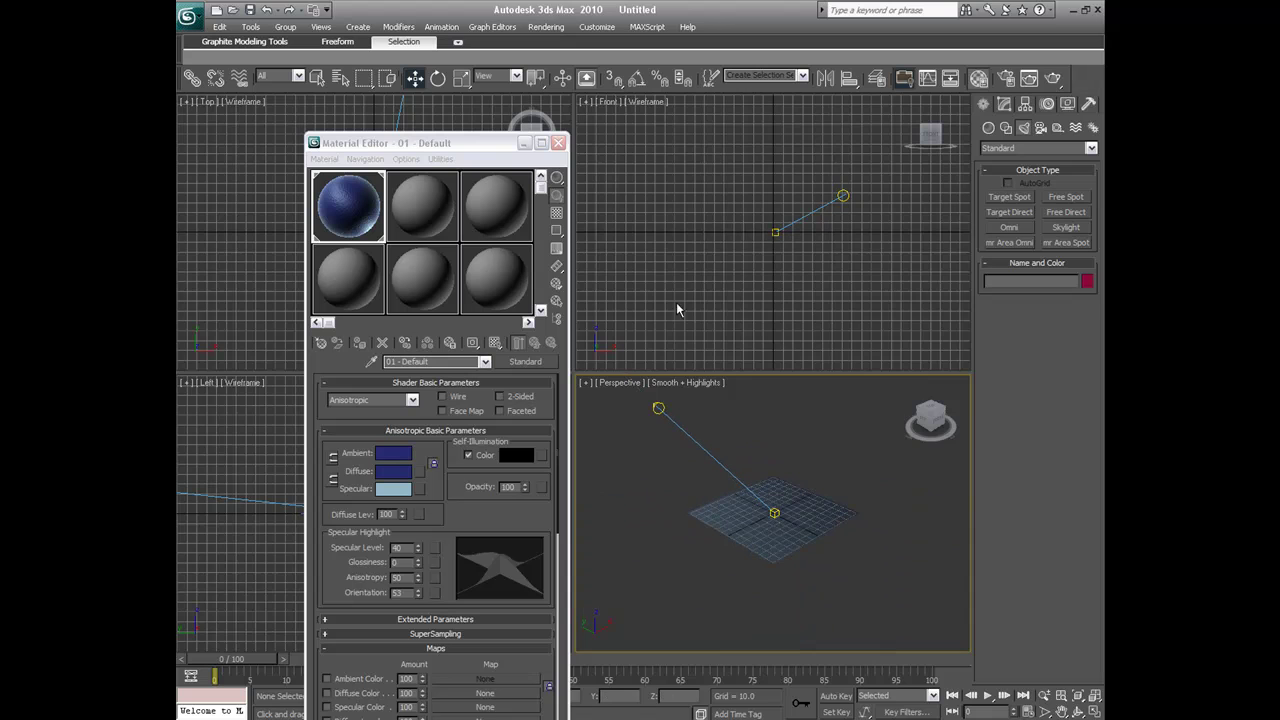
- Add a second target spotlight, Spot02, aimed at the plane and raise it higher
click(1007, 198)
drag(946, 584, 775, 513)
click(414, 78)
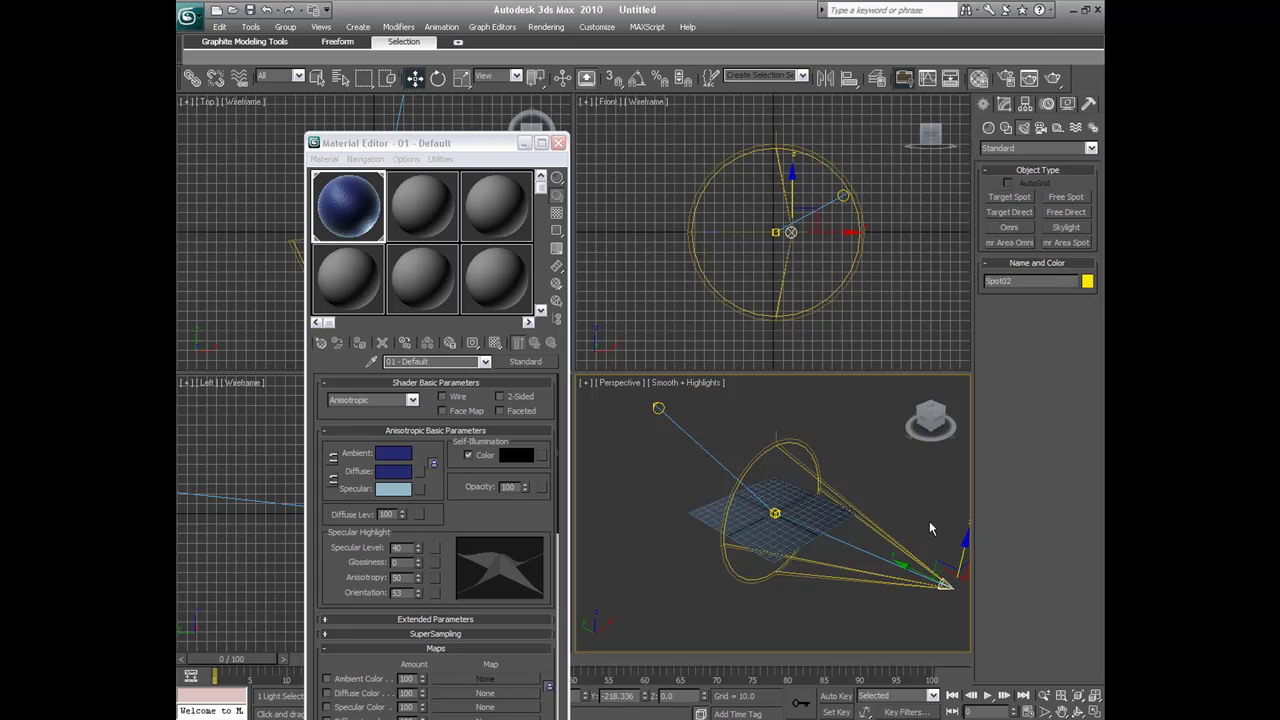
drag(962, 541, 987, 567)
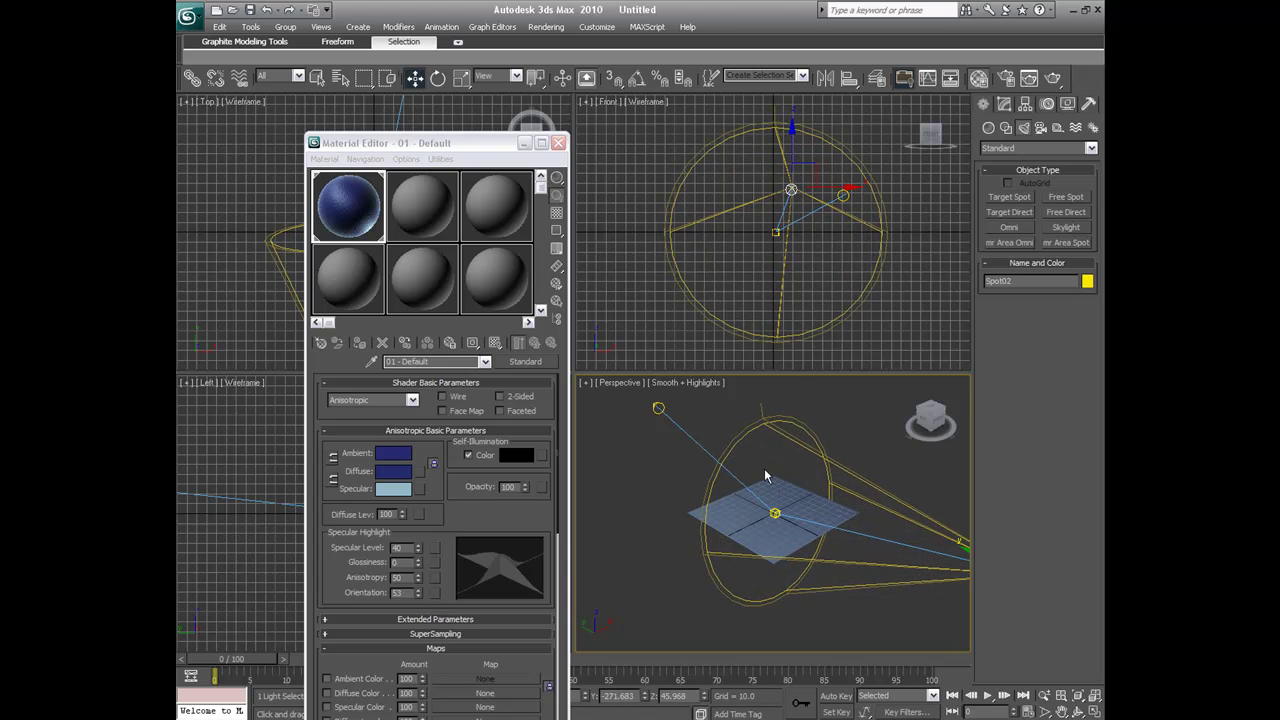
click(923, 580)
scroll(829, 557, up, 5)
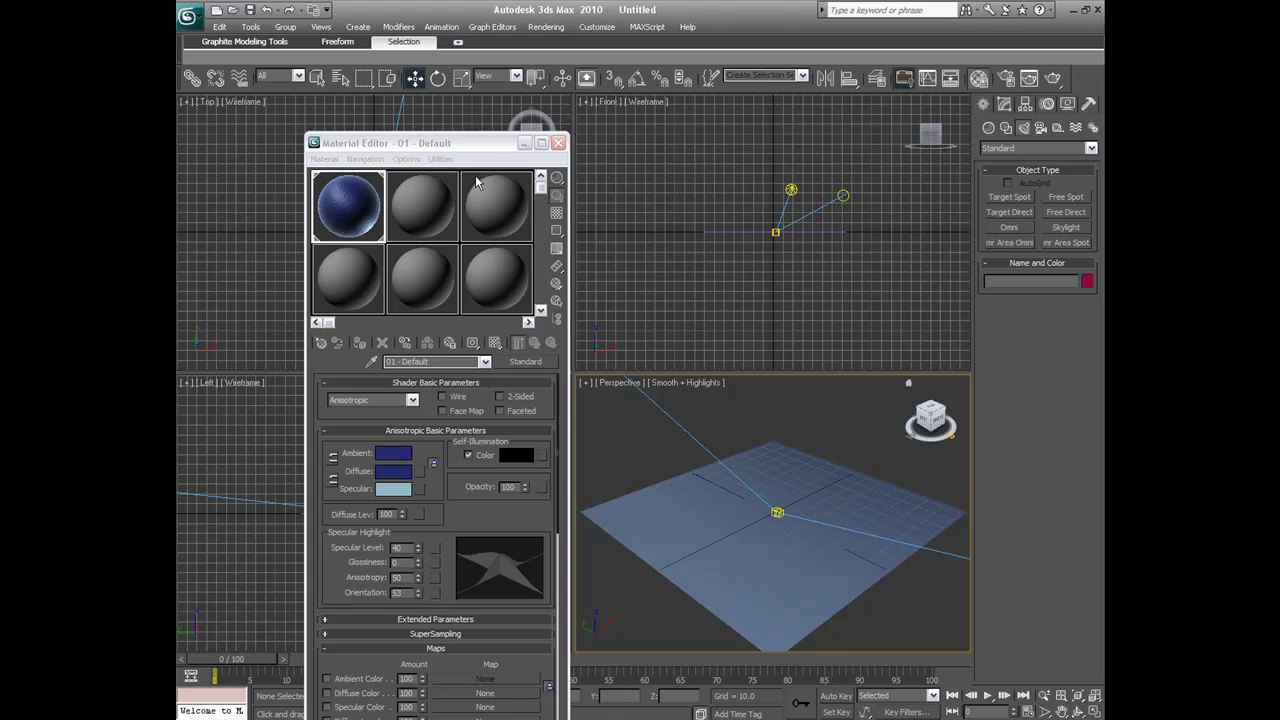
- Create a target camera, Camera01, aimed at the plane
click(1040, 128)
drag(395, 141, 285, 140)
middle_drag(760, 626, 754, 540)
scroll(752, 485, down, 5)
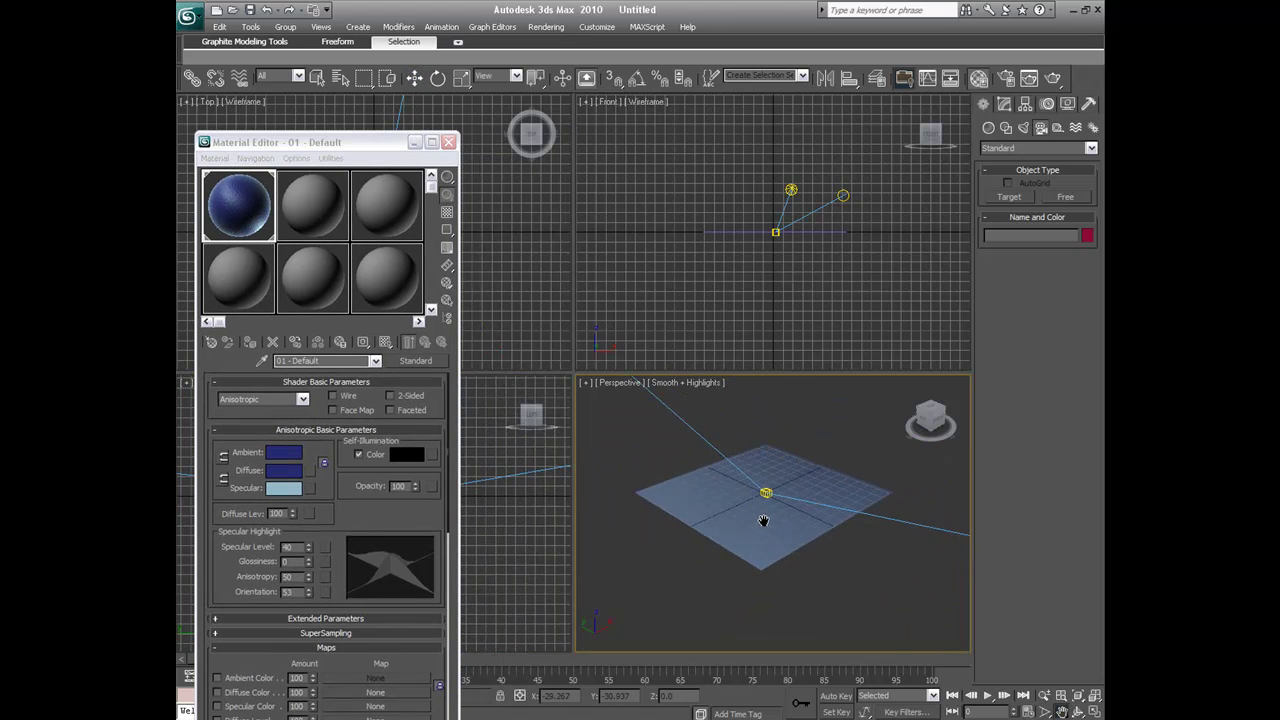
click(1009, 196)
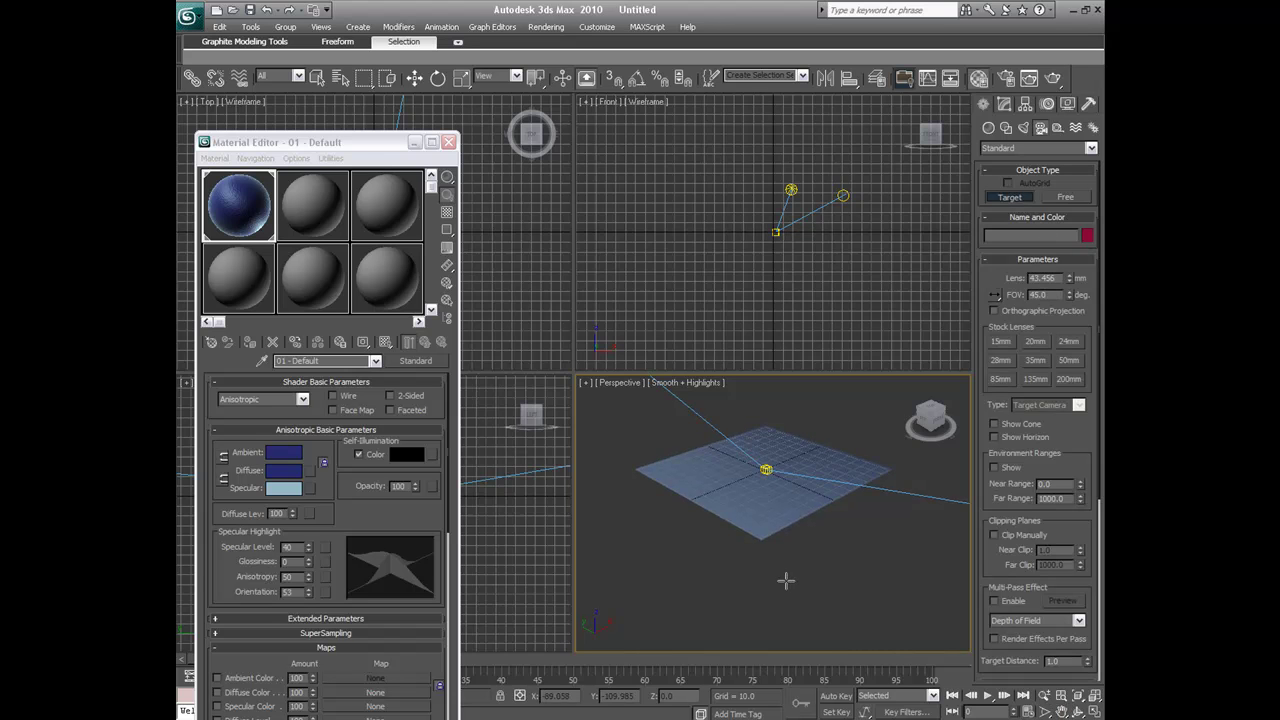
drag(767, 590, 766, 470)
drag(391, 152, 842, 421)
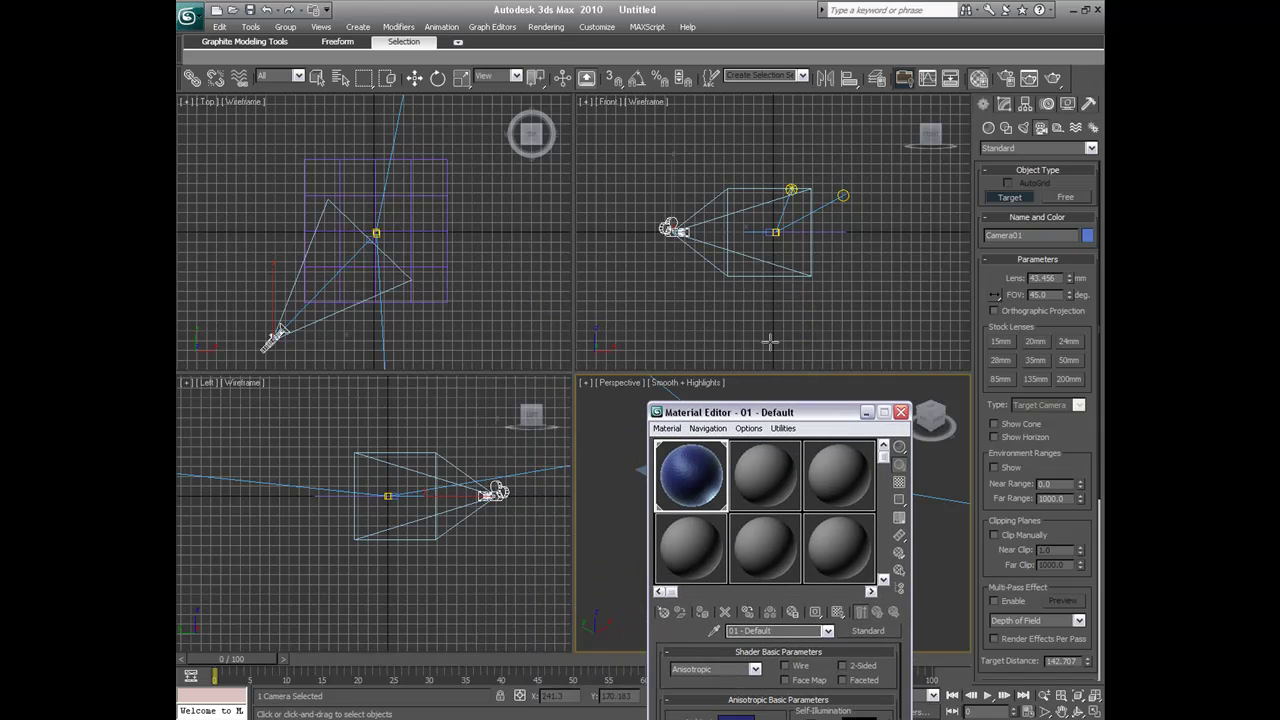
- Select Camera01 in the Top viewport and bring up its right-click menu for camera views
click(414, 78)
right_click(403, 318)
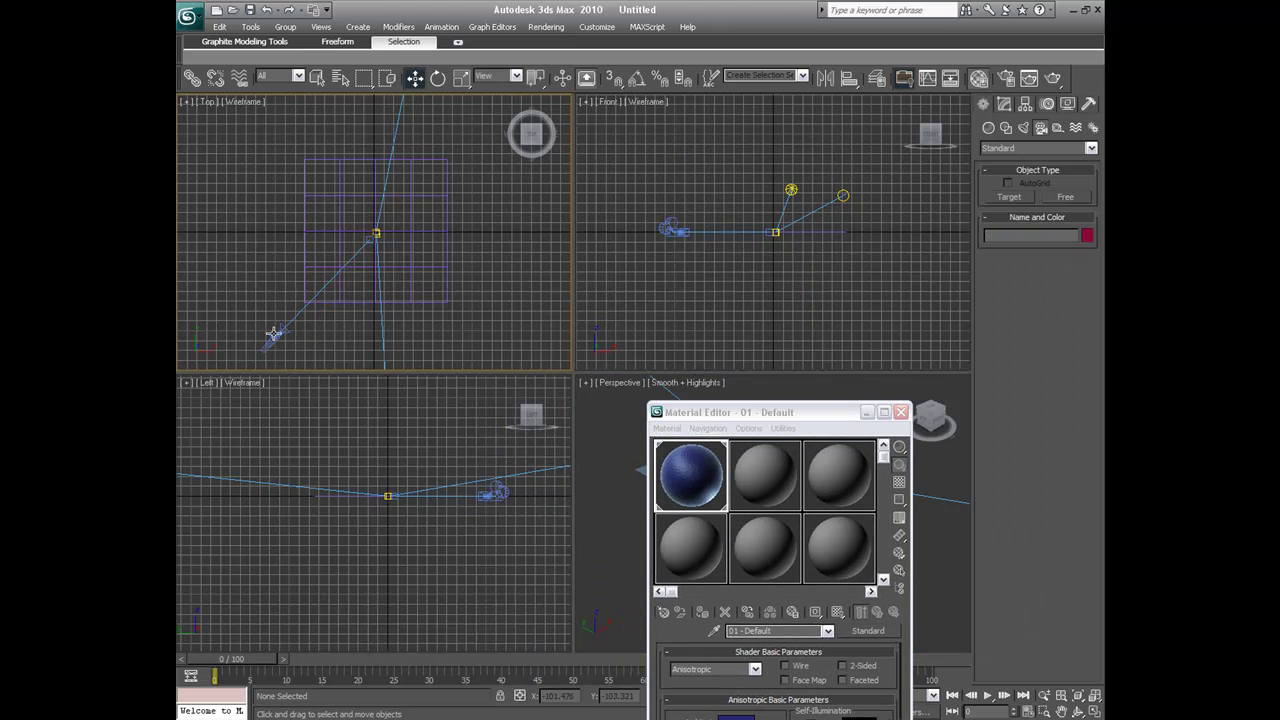
click(472, 278)
click(278, 333)
click(831, 306)
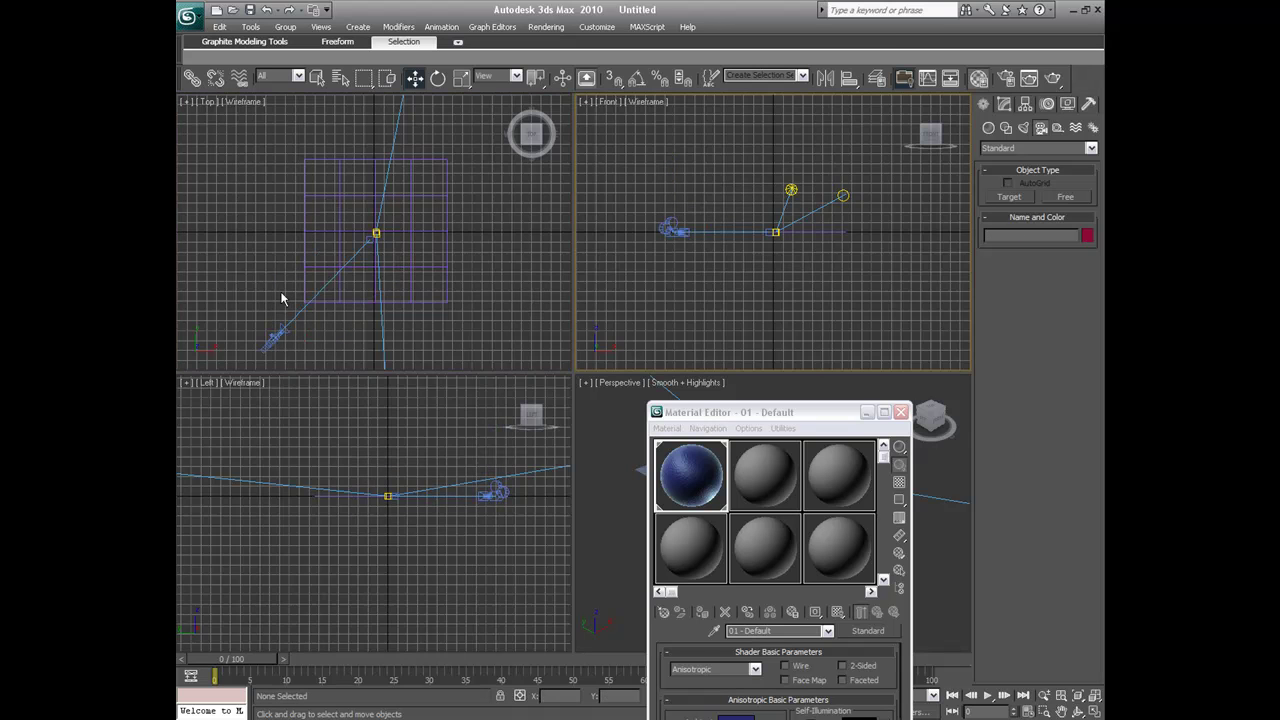
click(277, 331)
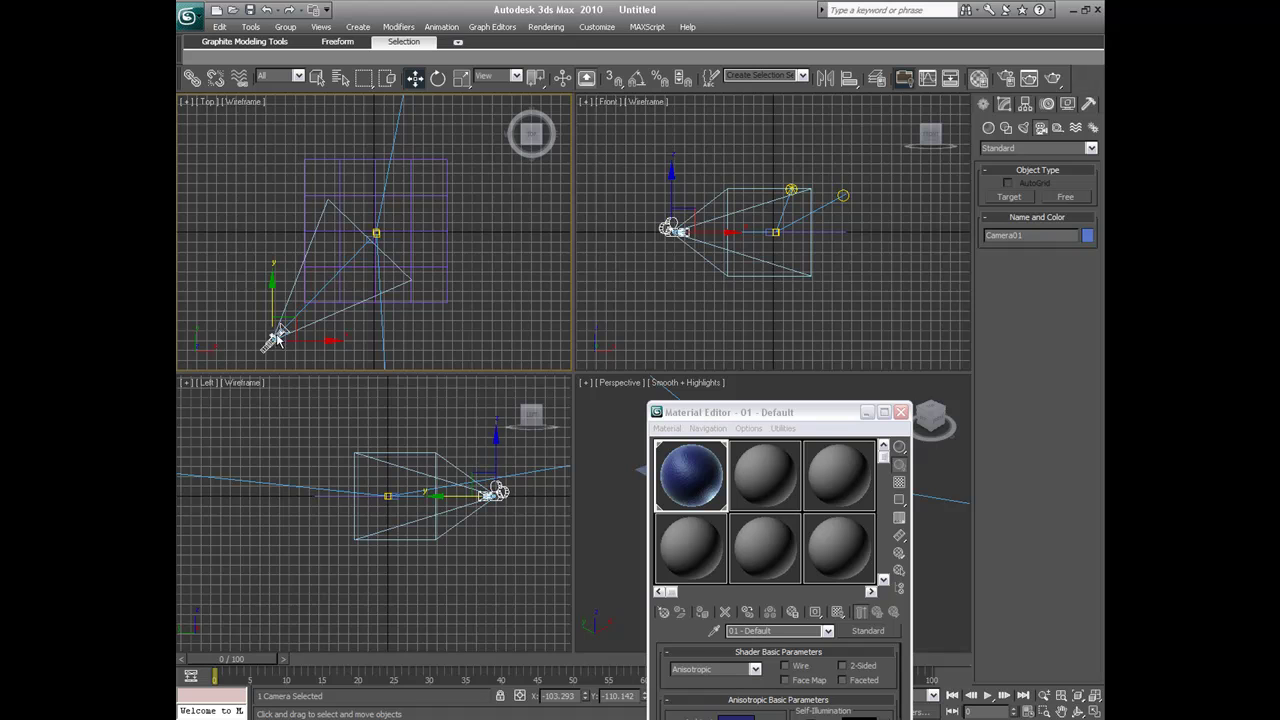
right_click(322, 341)
- Show the Camera01 view in the Top viewport, minimize the Material Editor, and raise the camera
click(282, 347)
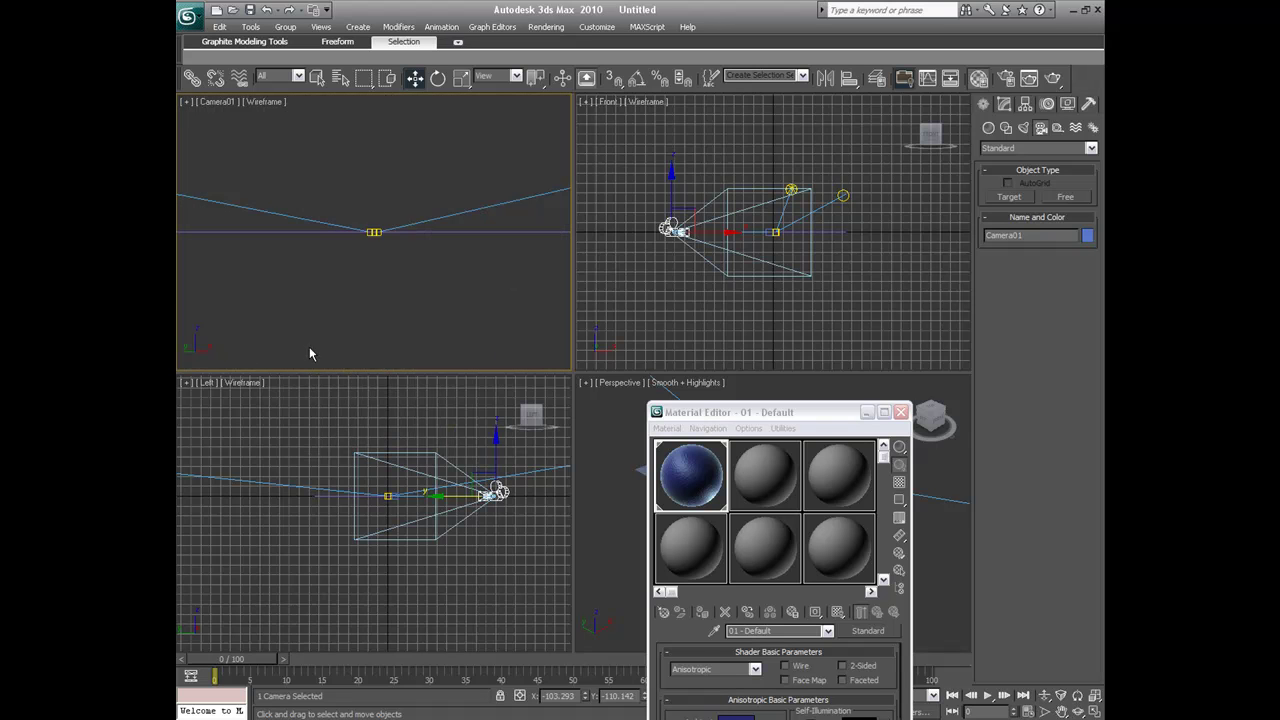
drag(773, 412, 513, 254)
click(495, 254)
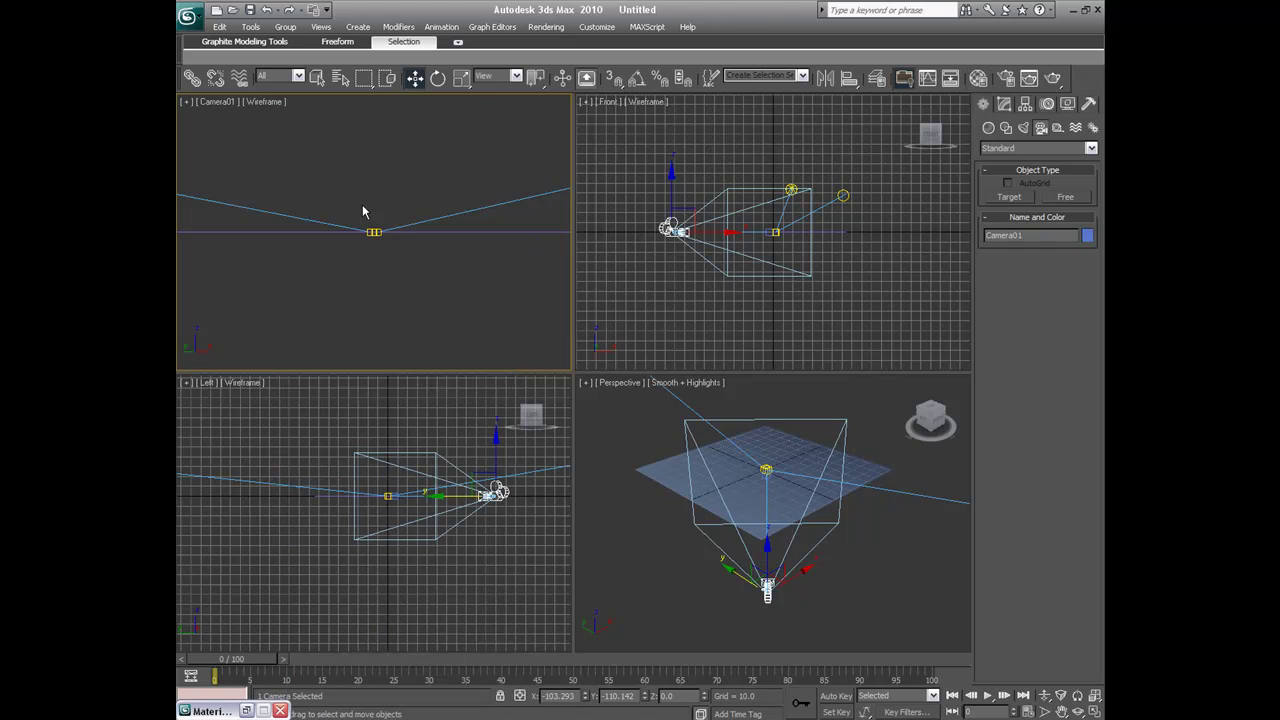
drag(766, 548, 766, 500)
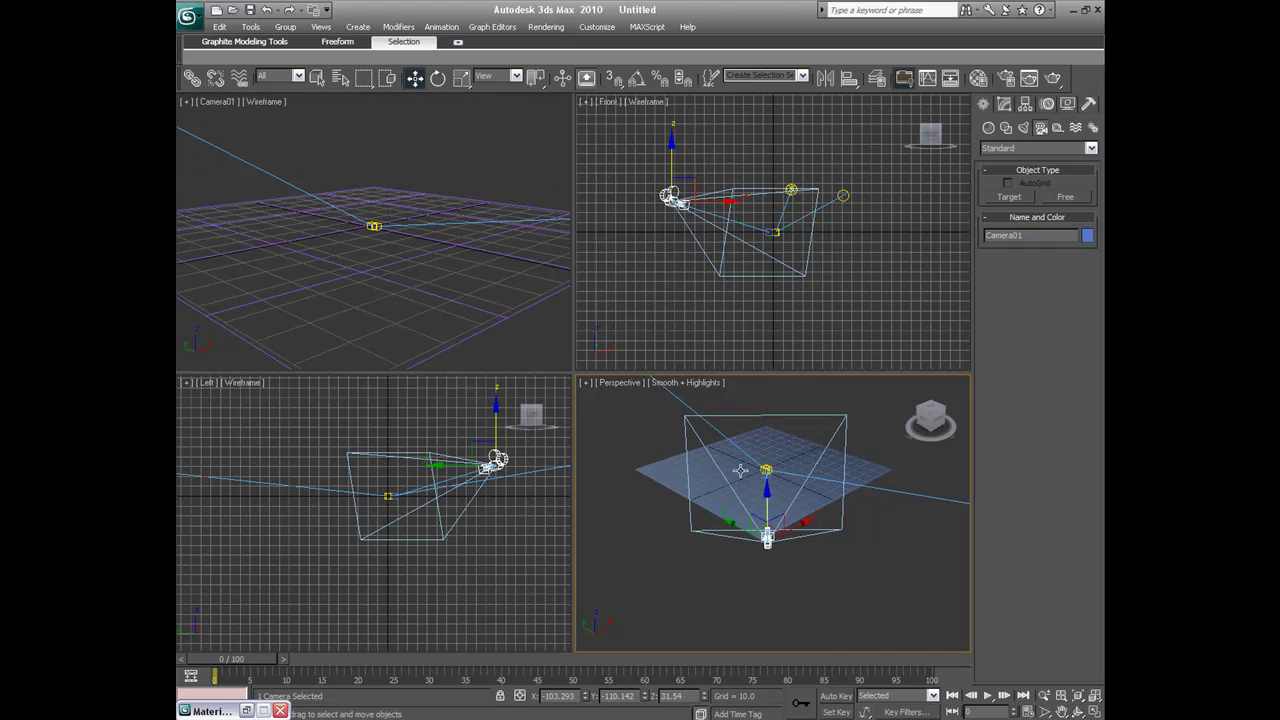
drag(745, 531, 786, 528)
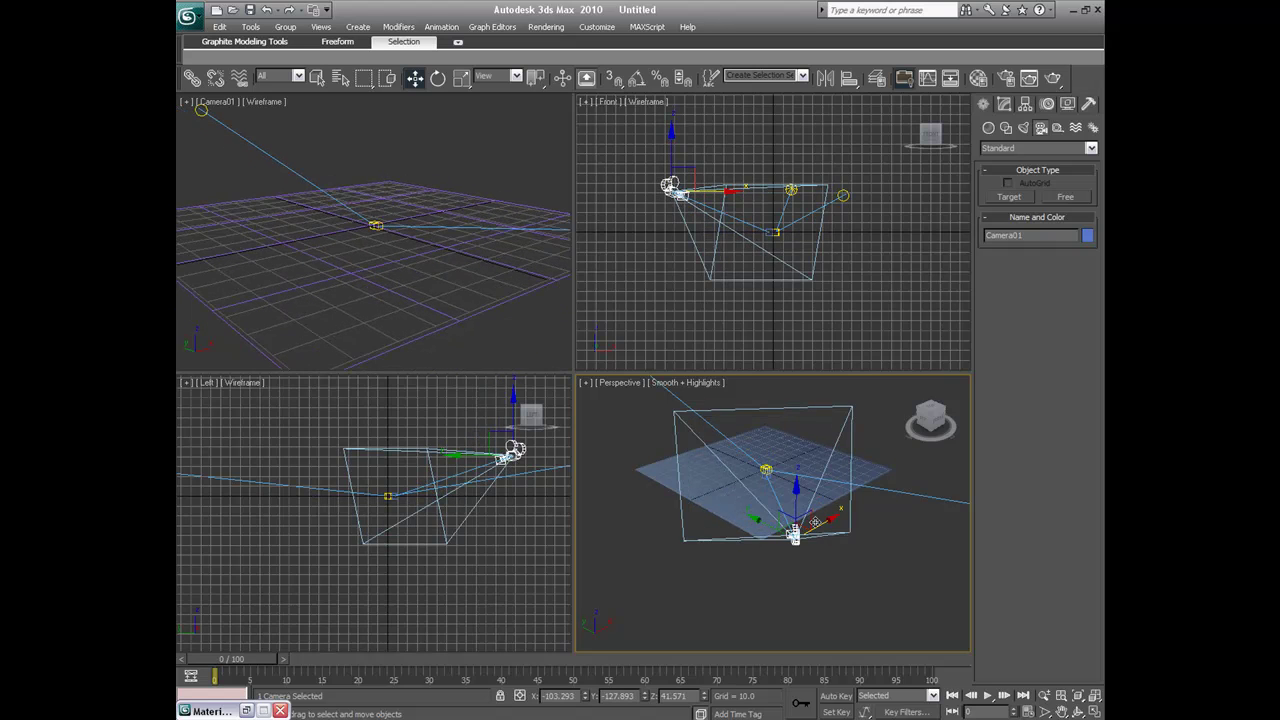
click(817, 528)
click(791, 530)
drag(791, 529, 720, 571)
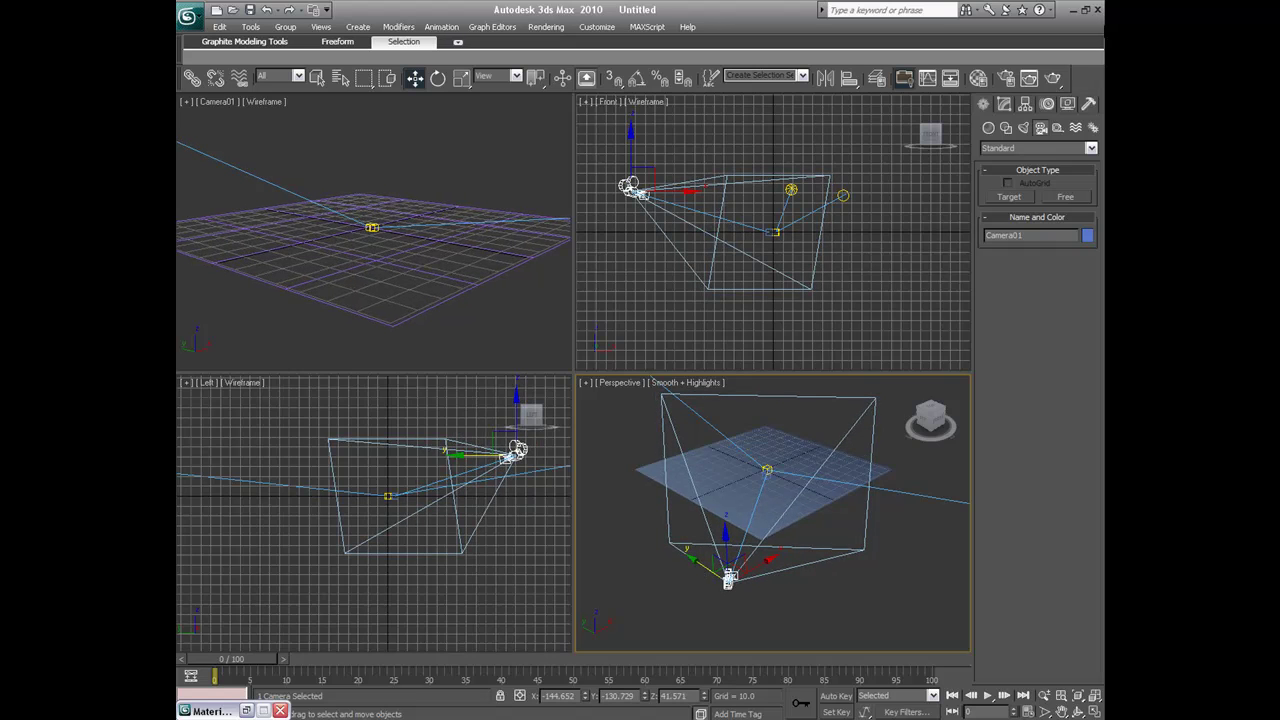
- Set Camera01's lens to the 35 mm stock preset and raise the camera higher
click(1004, 104)
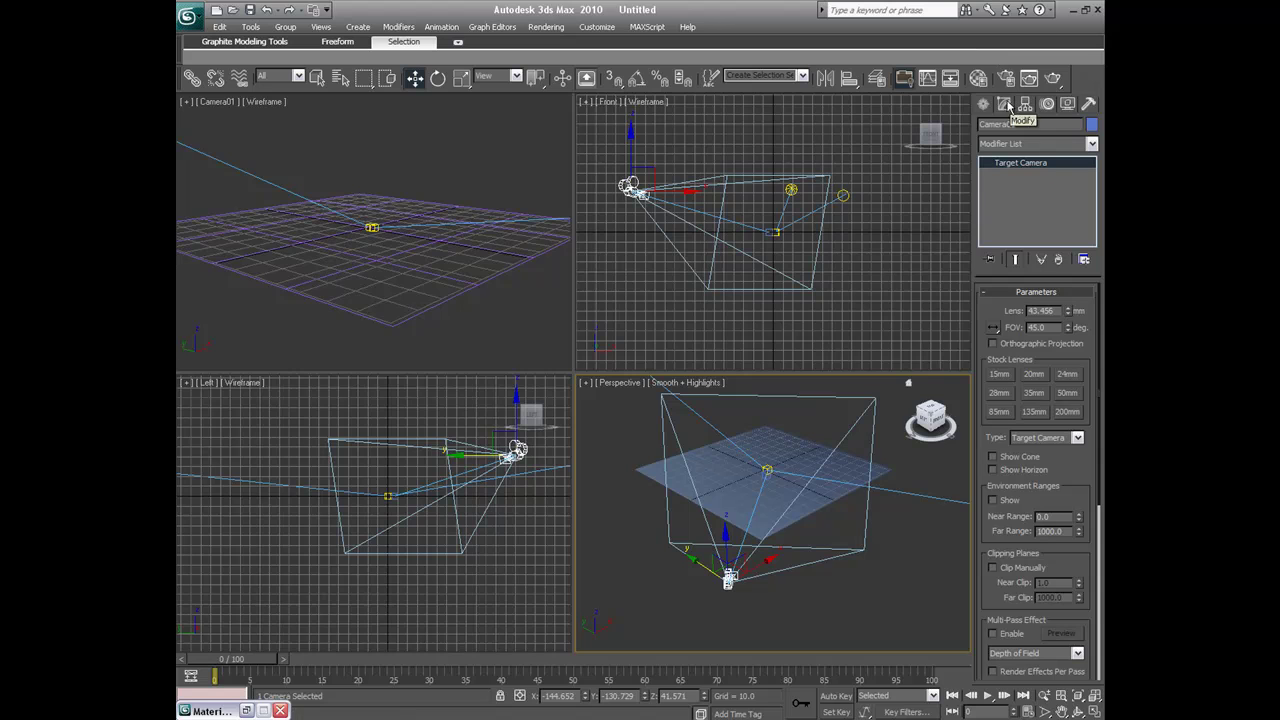
click(1036, 394)
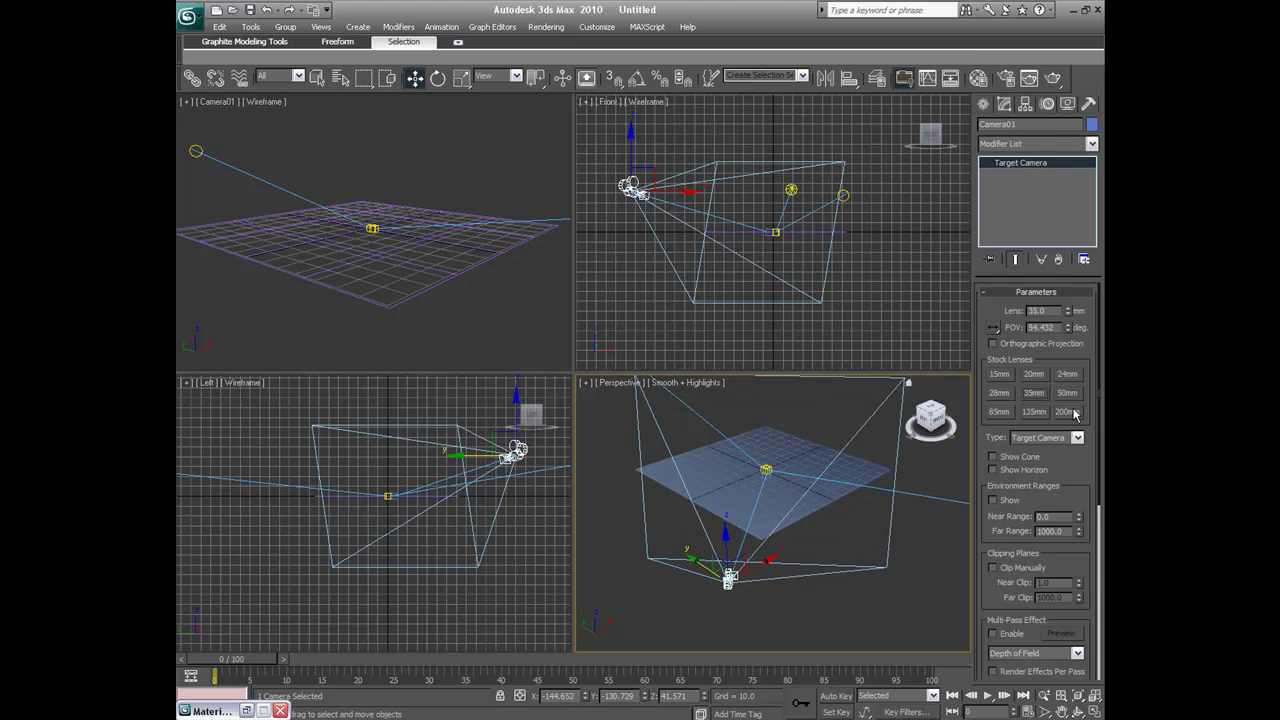
click(1074, 413)
click(1002, 395)
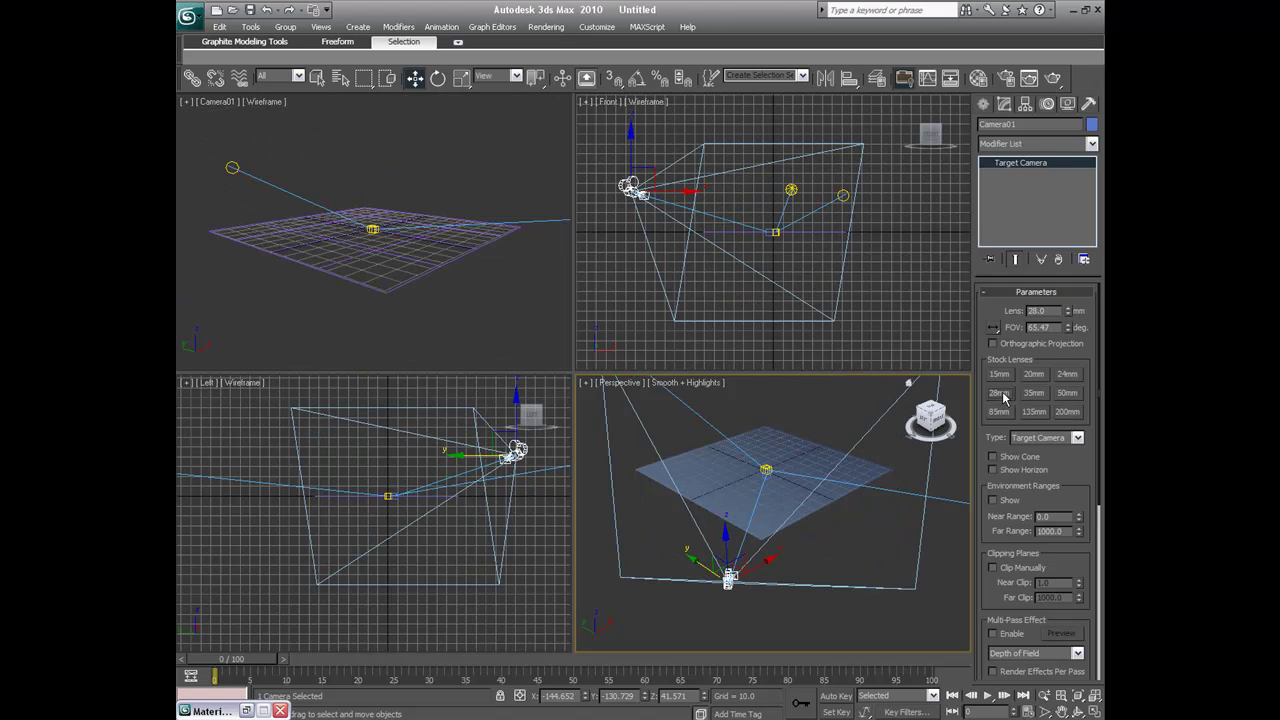
click(1033, 394)
click(1066, 393)
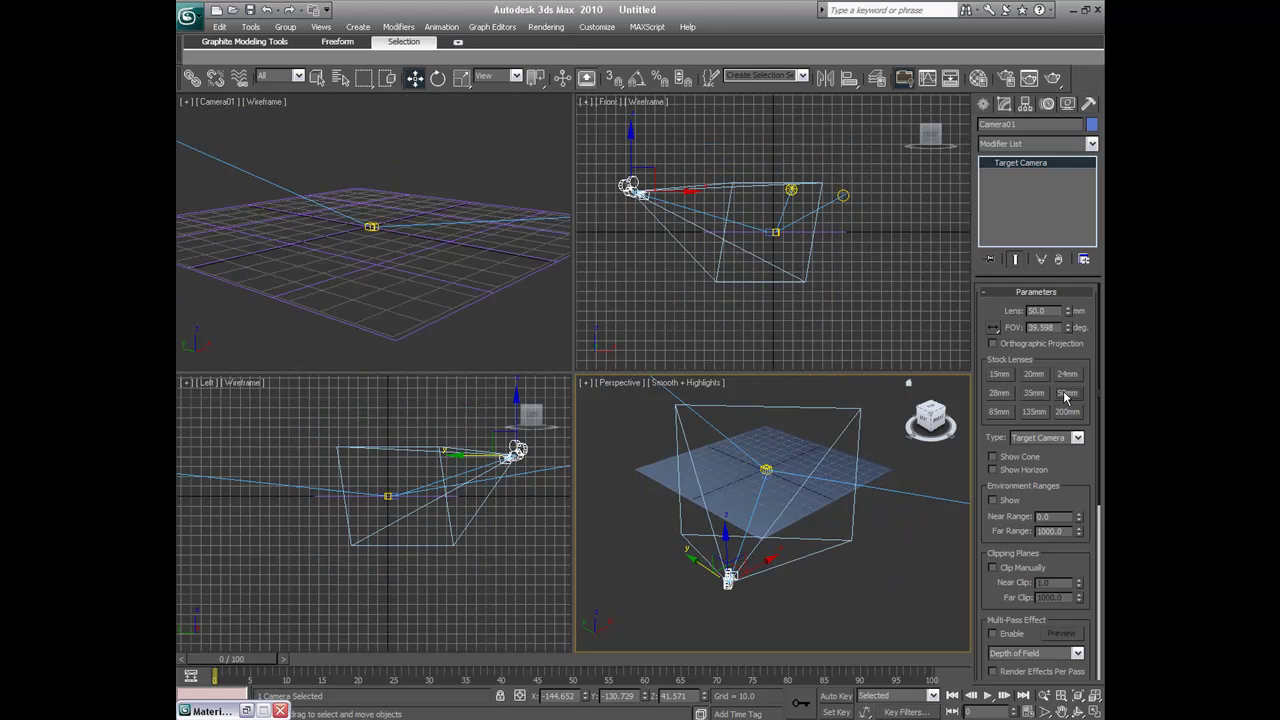
click(1033, 393)
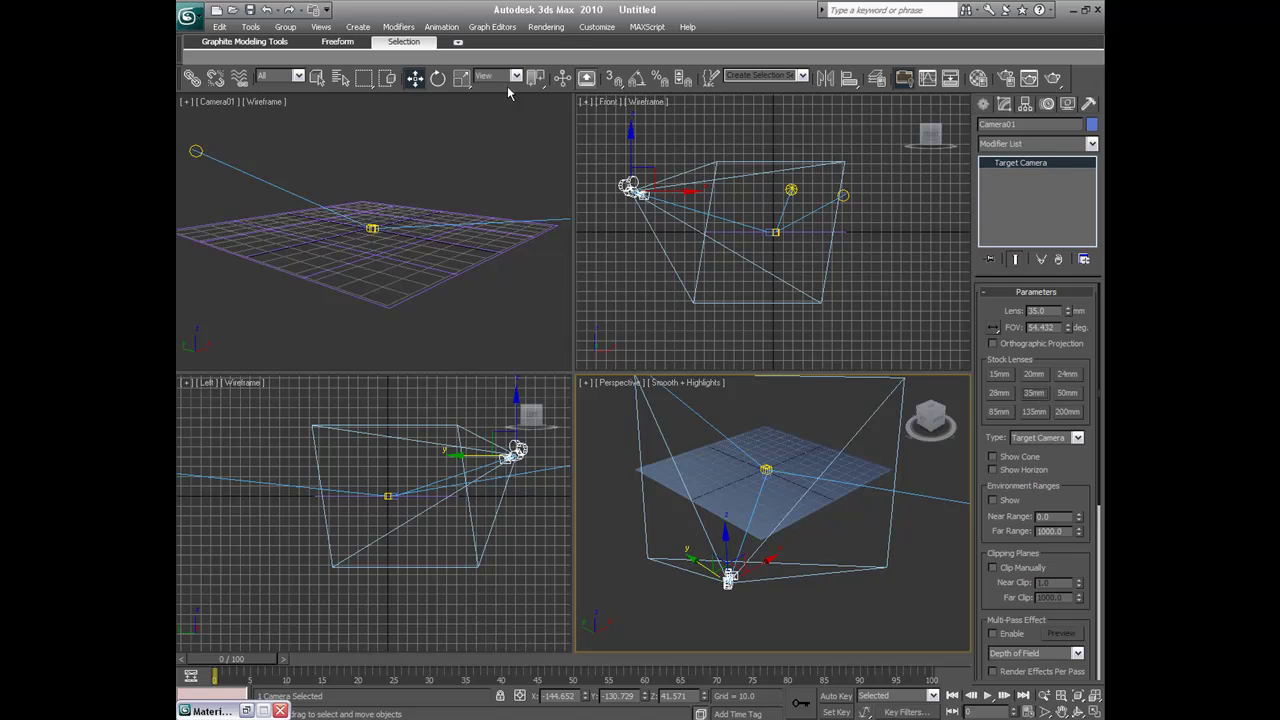
drag(721, 547, 723, 517)
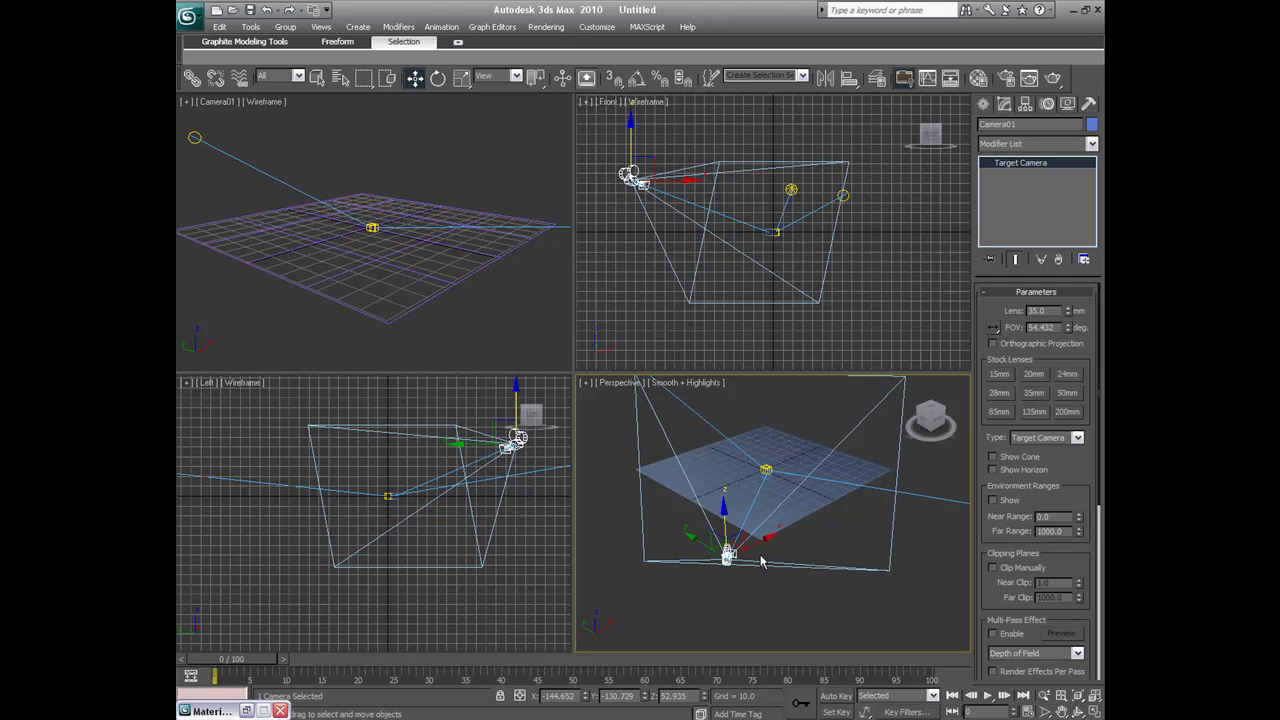
drag(728, 562, 717, 528)
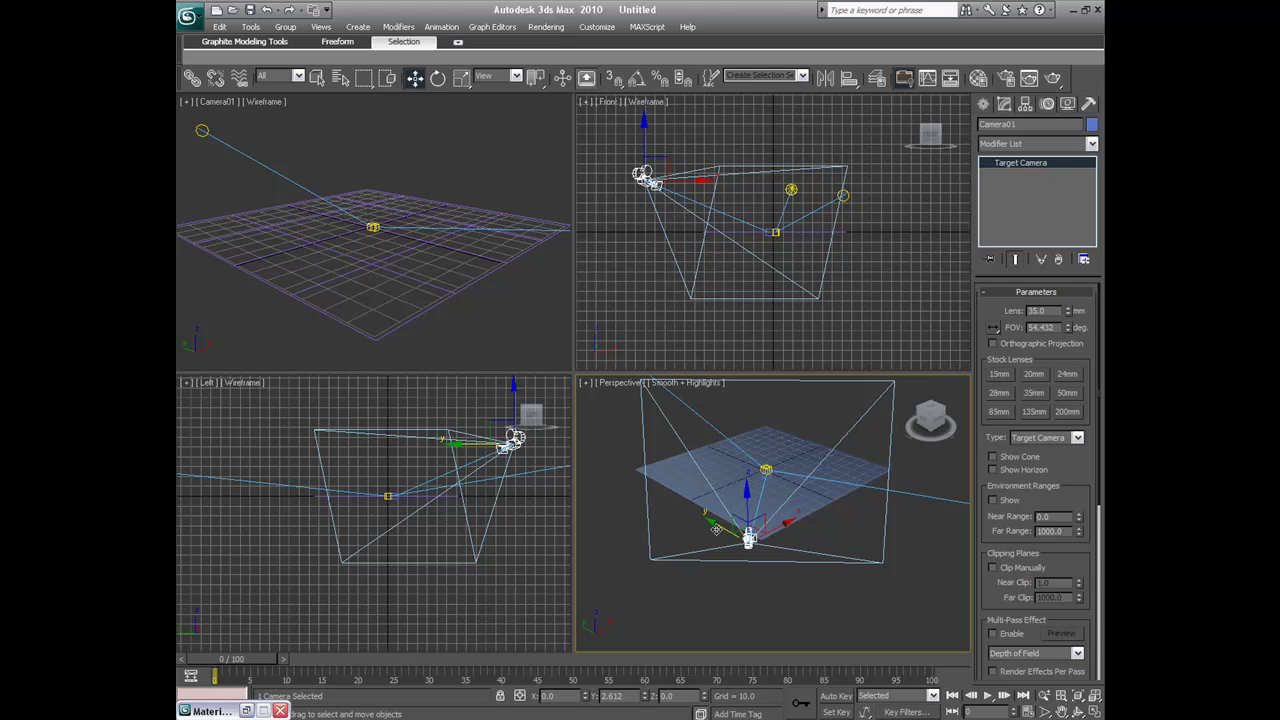
click(519, 337)
click(1055, 77)
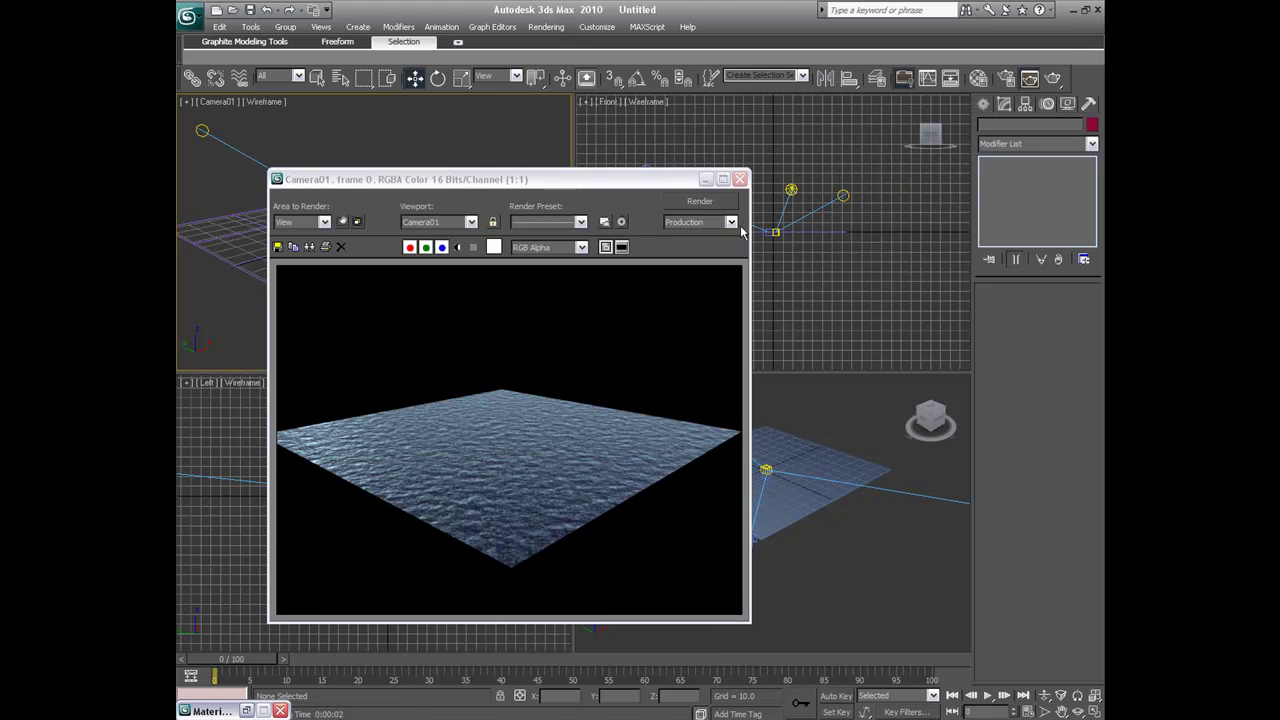
click(740, 179)
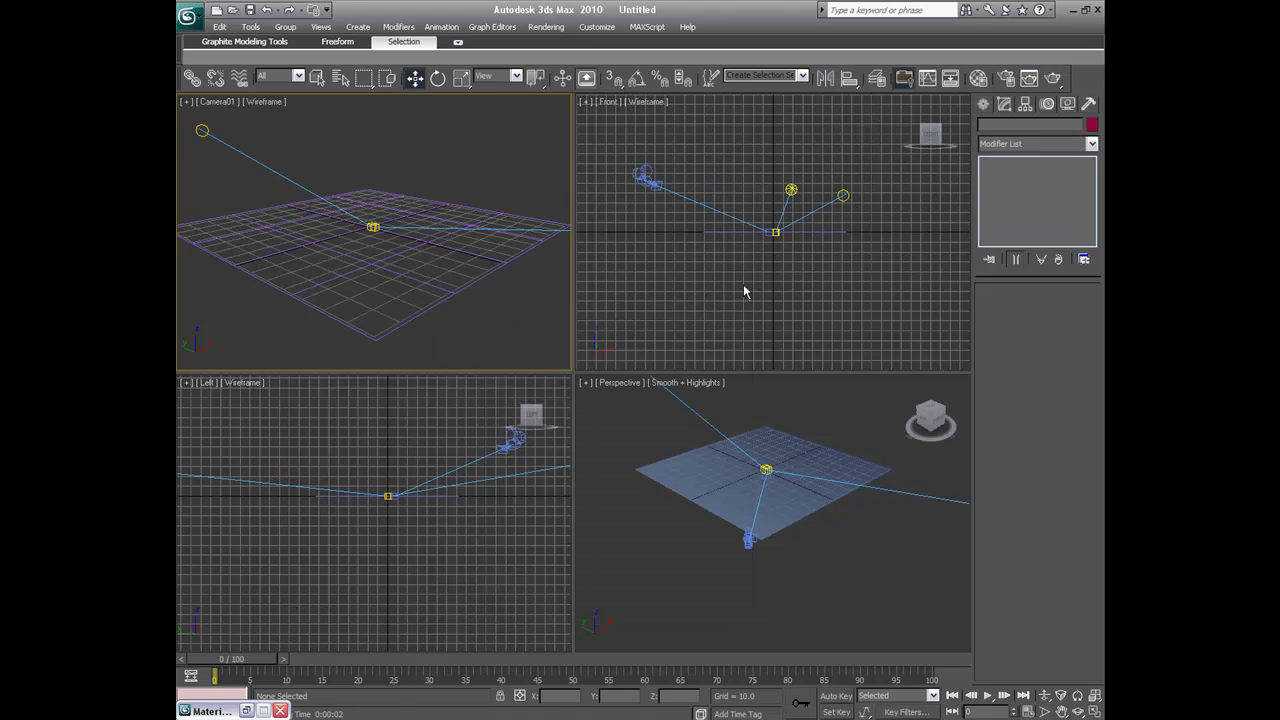